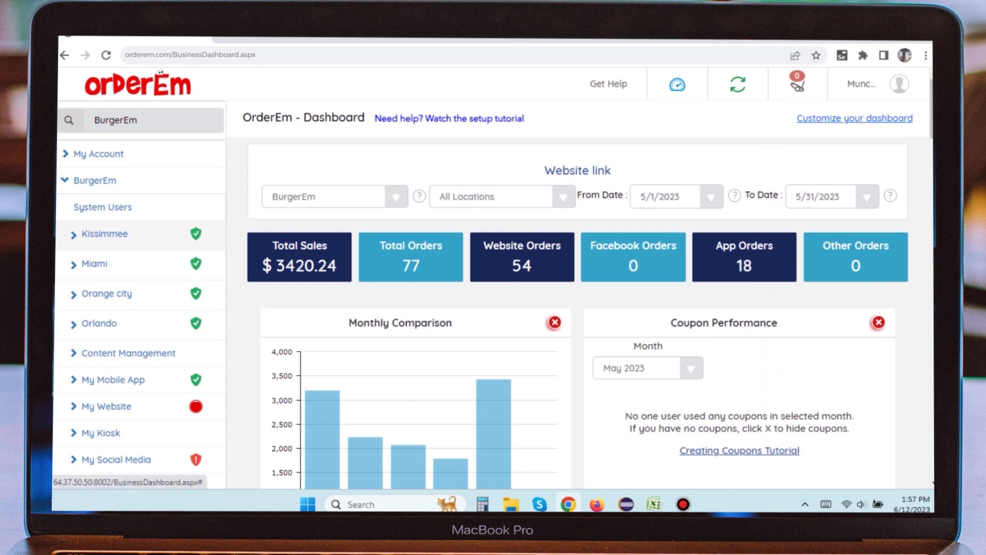
Open the Menu/Items/Products page of the Orange city location.
left_click(107, 294)
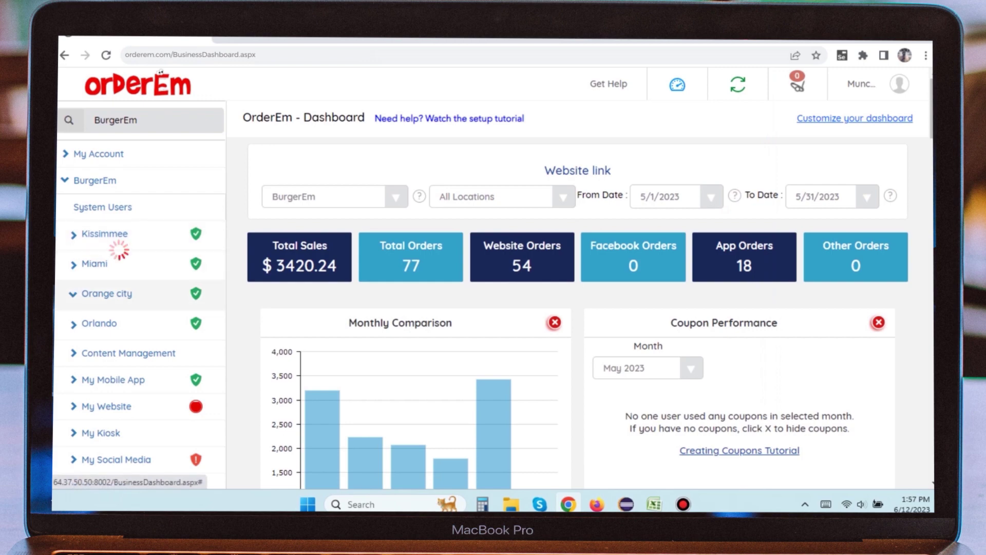
scroll(128, 247, "down", 3)
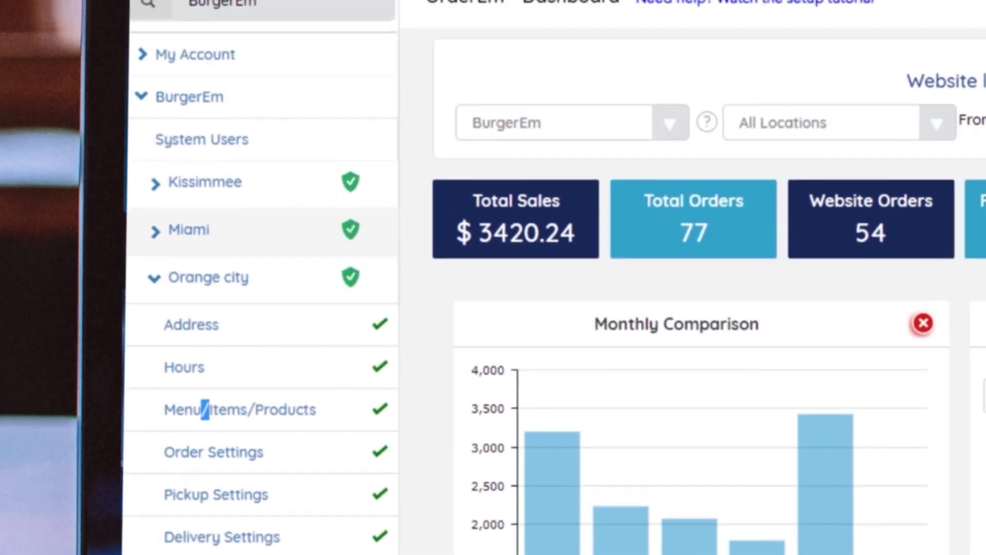
left_click(154, 237)
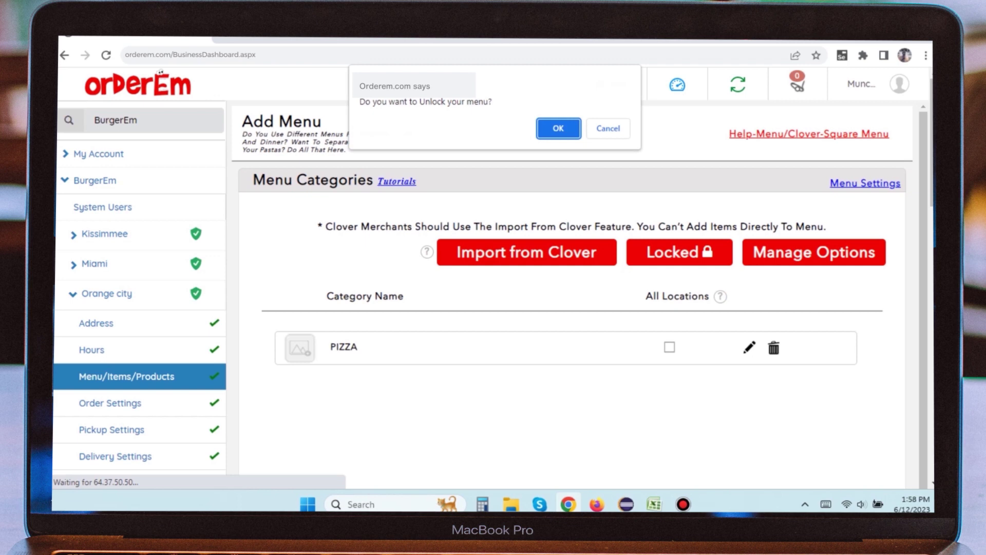
Unlock the Orange city menu and make the PIZZA category available for all locations.
key("Return")
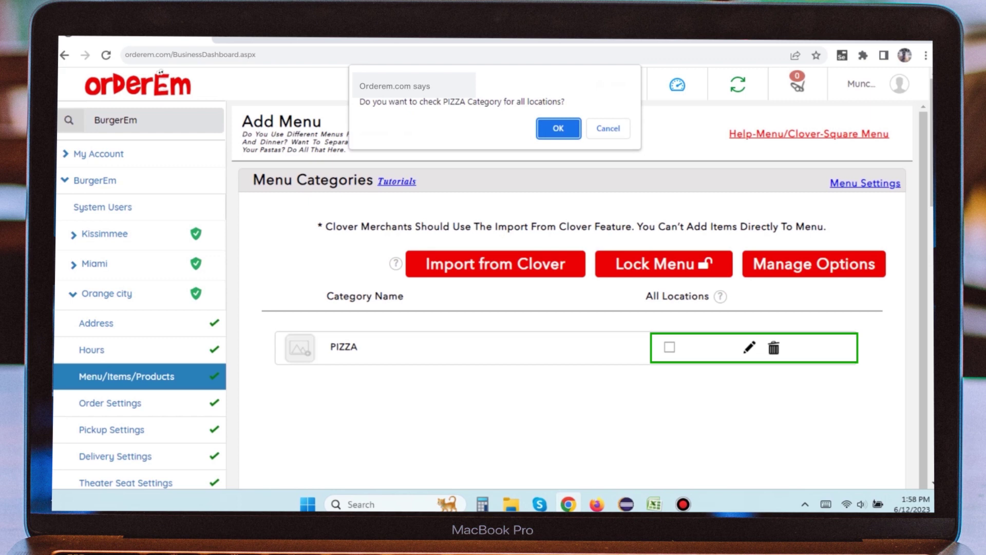
key("Return")
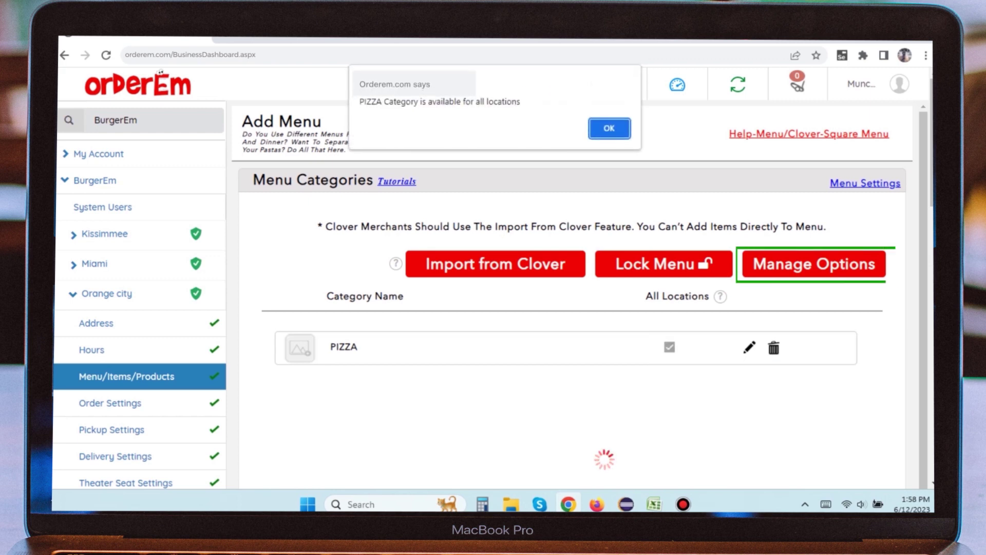
key("Return")
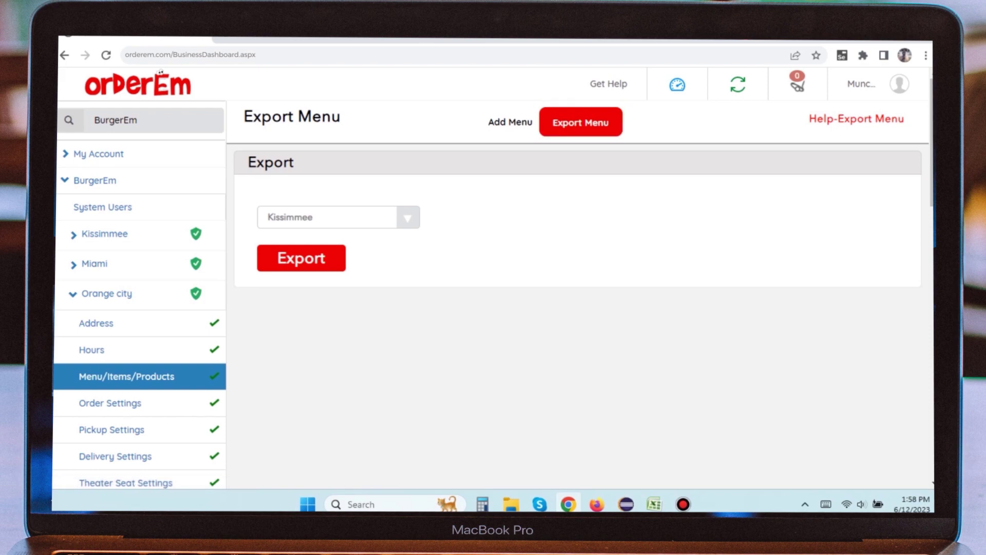
Export the menu of the Kissimmee location.
left_click(339, 217)
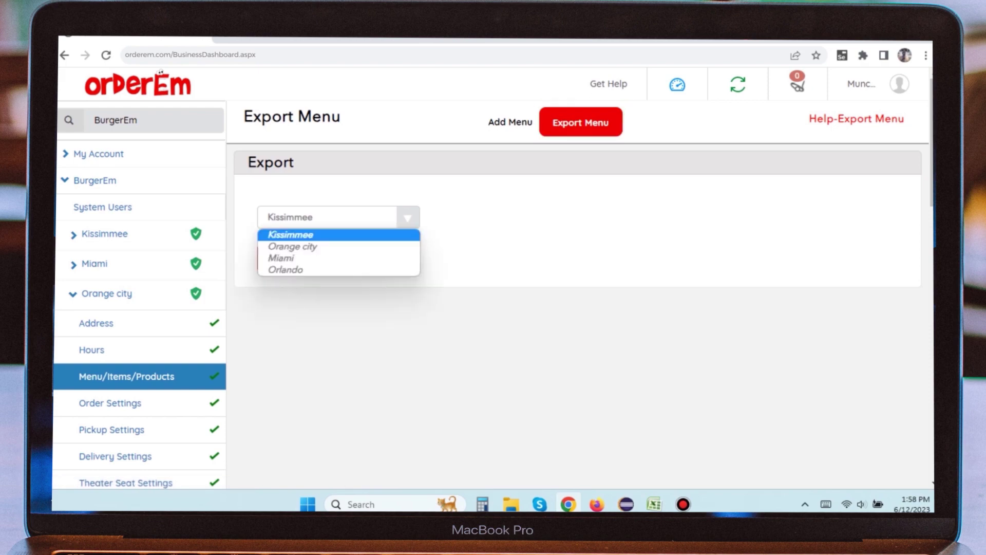
left_click(339, 247)
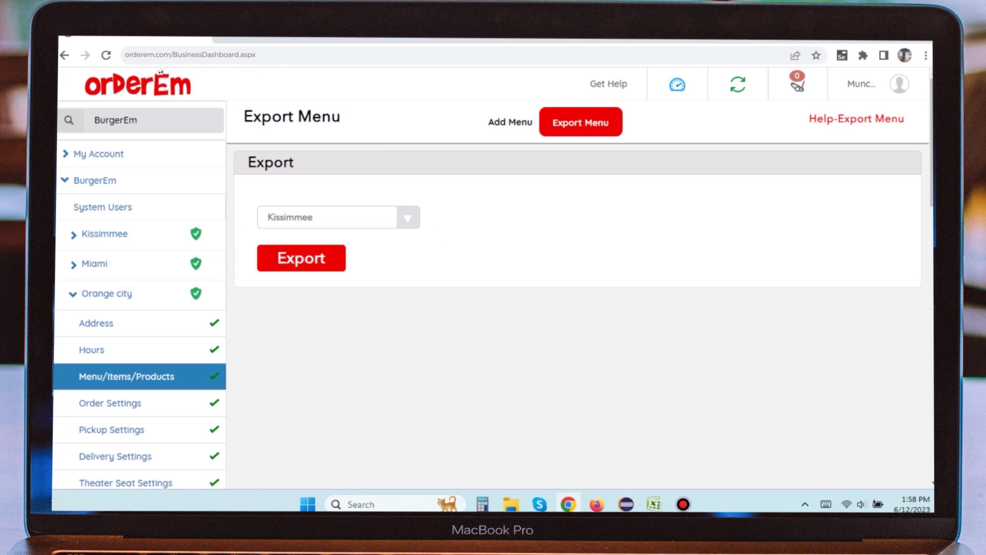
left_click(301, 258)
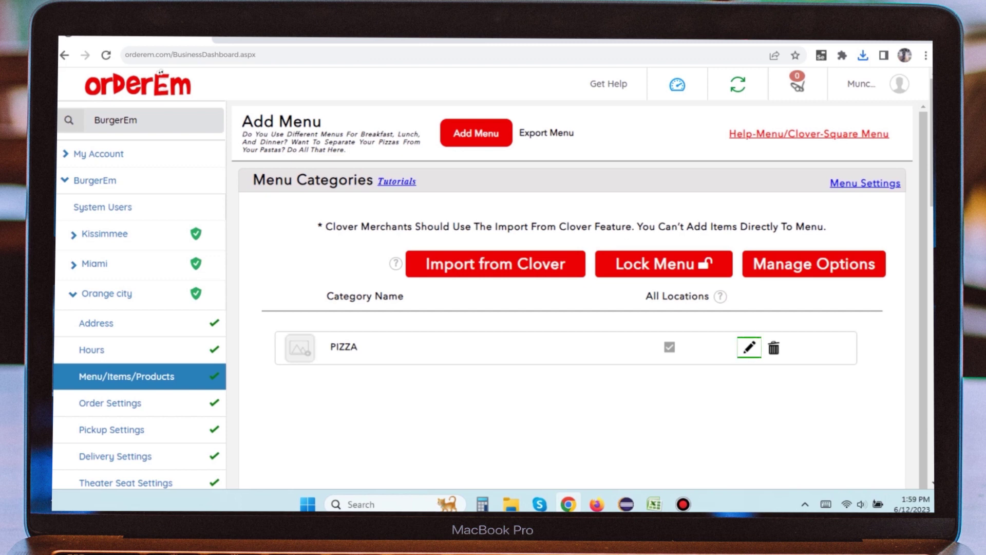
Open the PIZZA category for editing and go to its description.
left_click(749, 347)
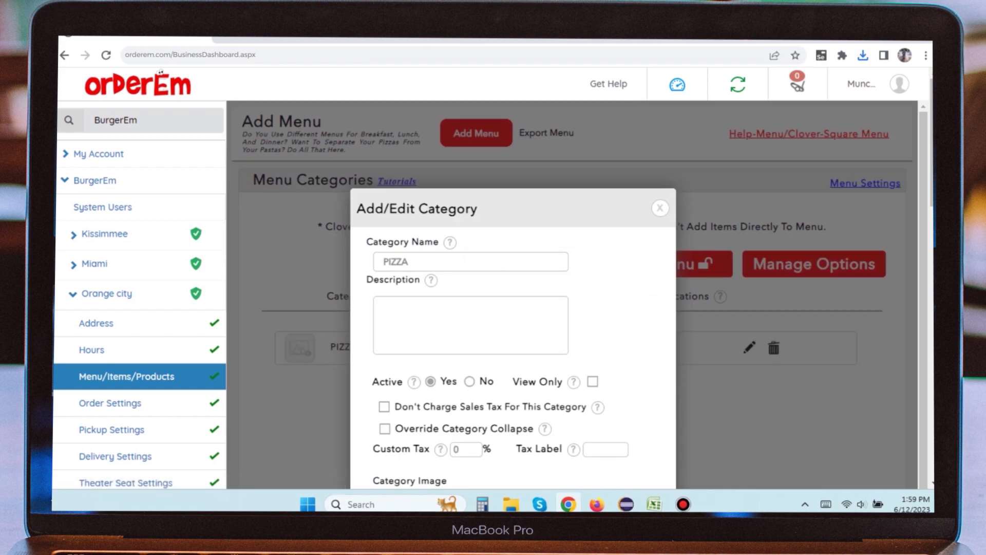
double_click(395, 262)
left_click(384, 303)
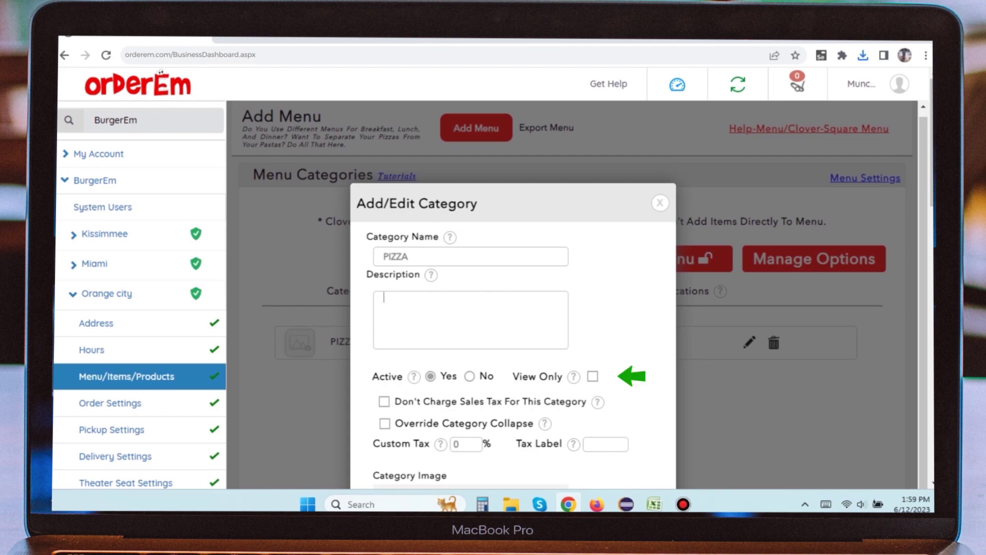
Try the PIZZA category's Active, View Only and Don't Charge Sales Tax options, returning each to its original setting.
left_click(470, 377)
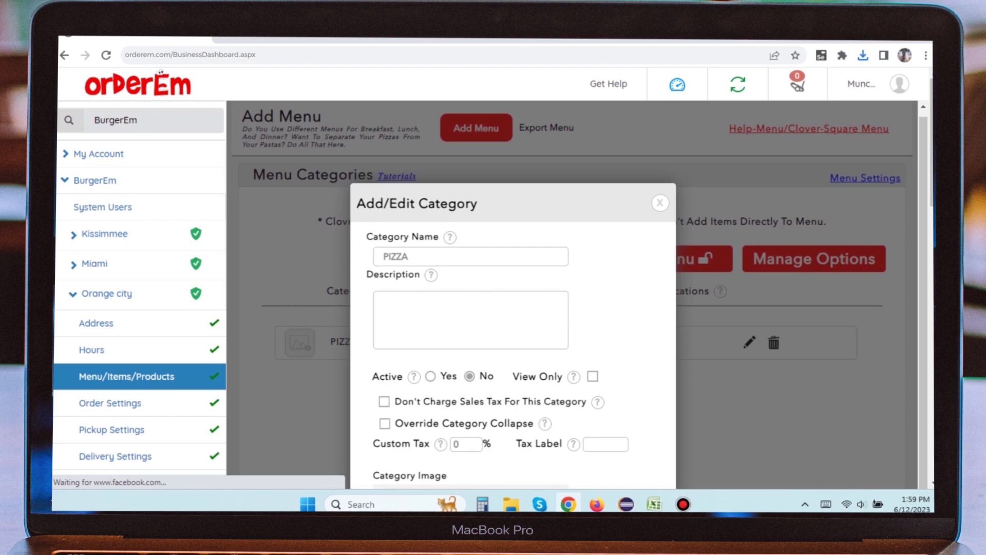
left_click(430, 376)
left_click(593, 376)
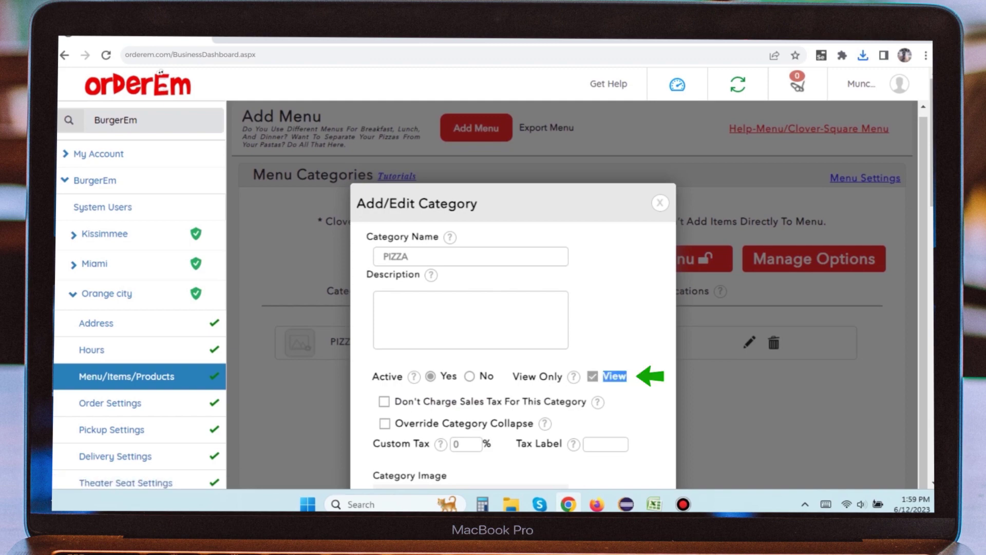
left_click(593, 377)
left_click(384, 401)
double_click(408, 401)
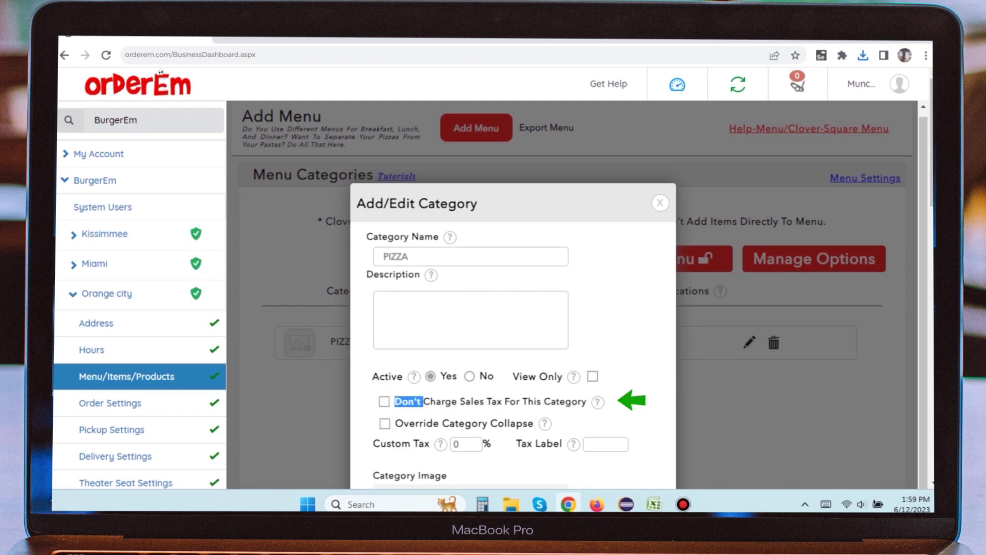
left_click(384, 401)
key("space")
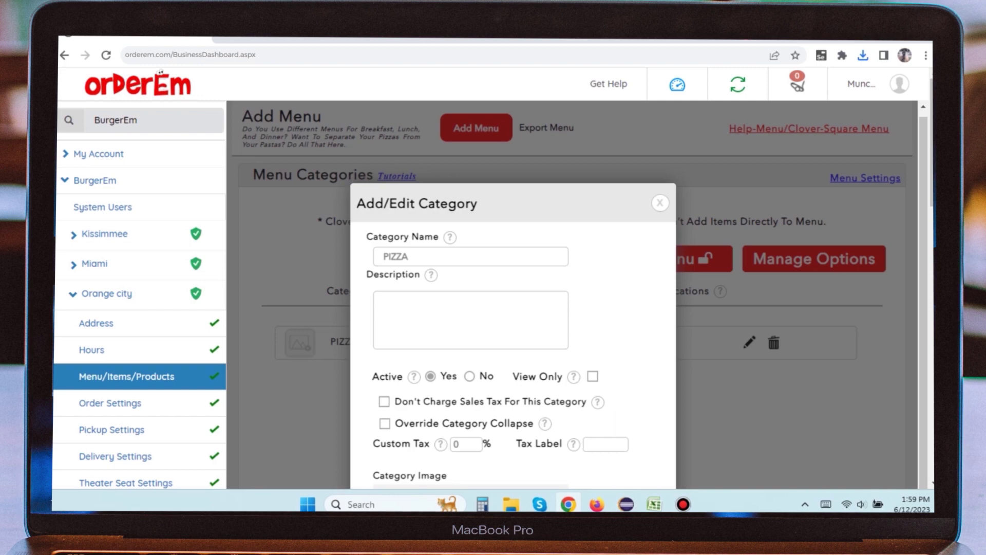
Enable Override Category Collapse for the PIZZA category and set a 10% custom tax labelled New tax.
left_click(384, 424)
double_click(417, 423)
scroll(493, 278, "down", 4)
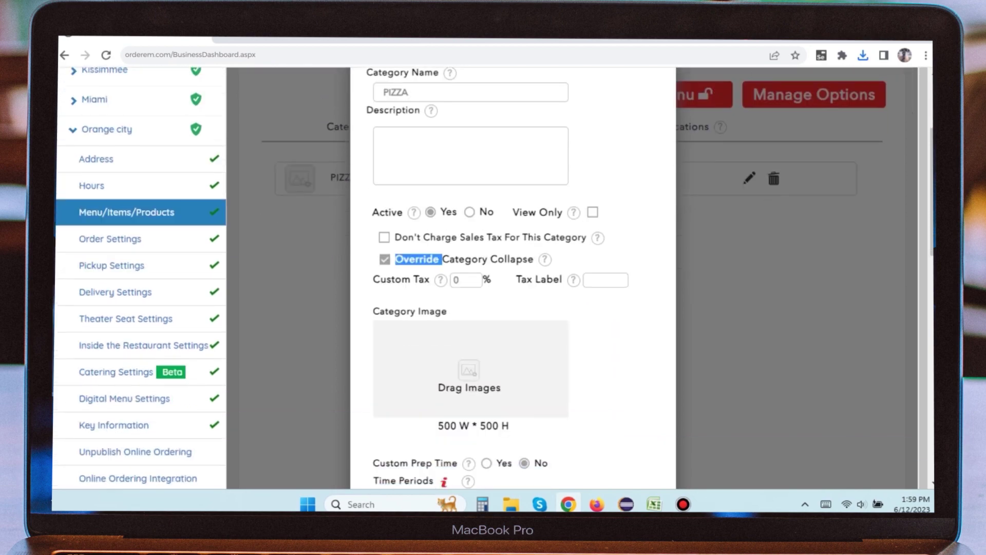
double_click(459, 250)
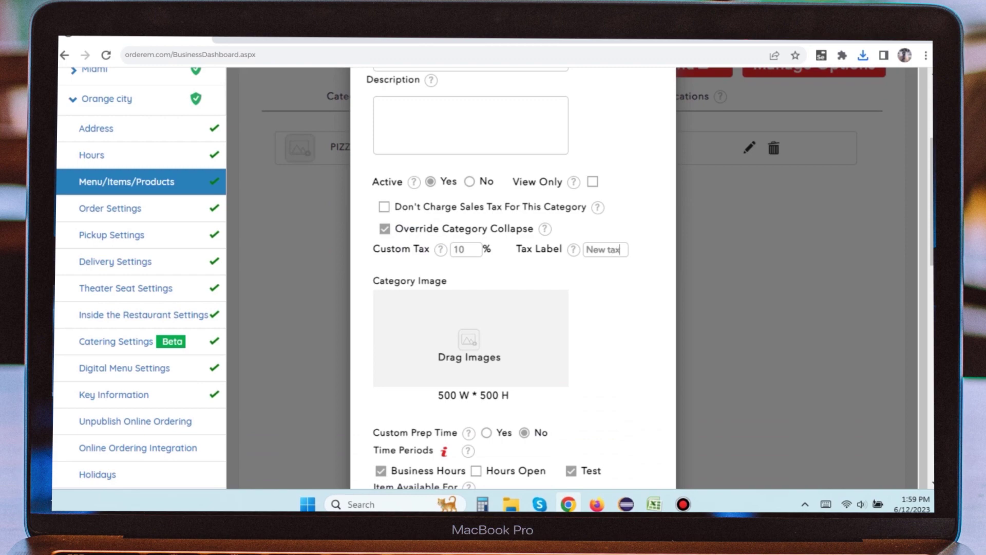
Upload Screenshot (1662) as the PIZZA category image.
left_click(469, 342)
left_click(202, 141)
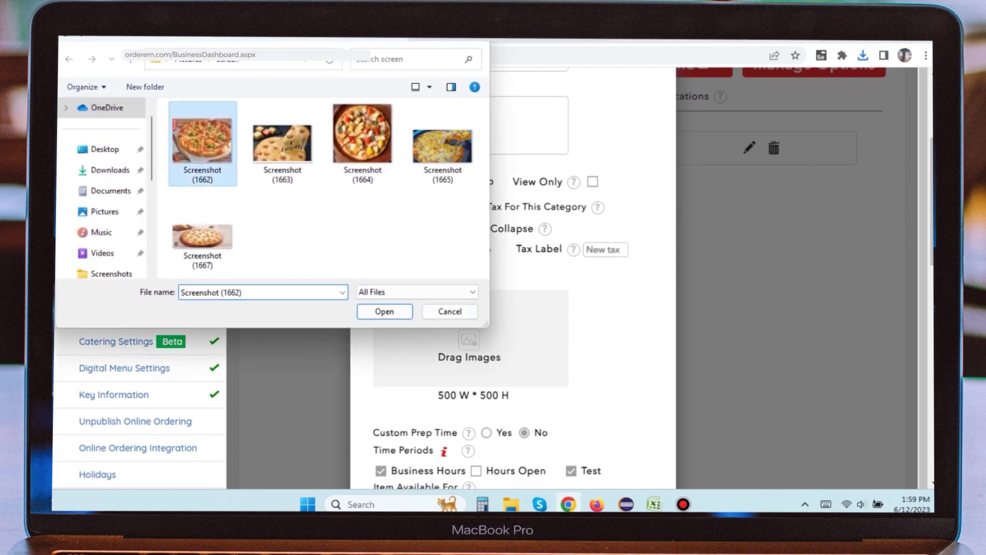
left_click(384, 312)
Enable a custom prep time for the PIZZA category and set it to 10 minutes.
scroll(493, 277, "down", 3)
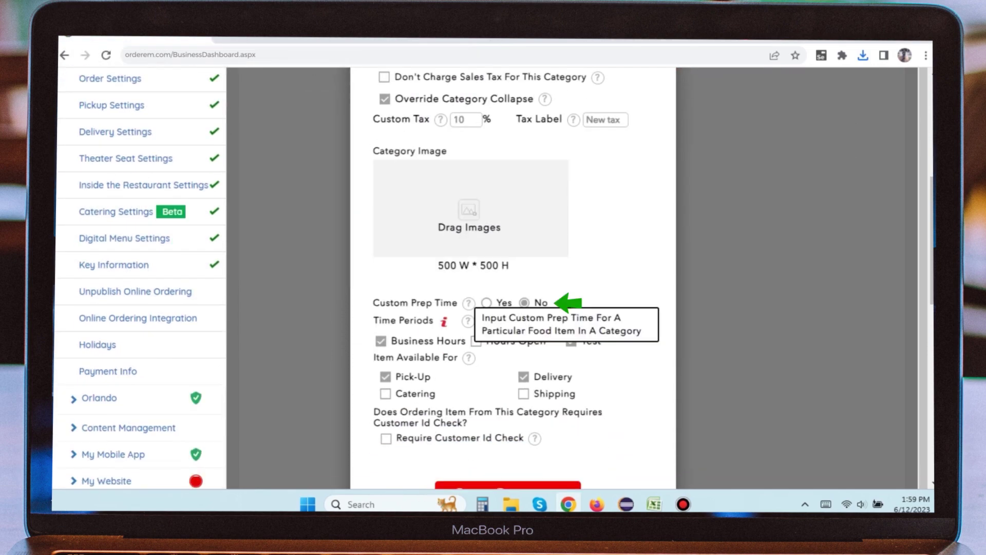
left_click(486, 303)
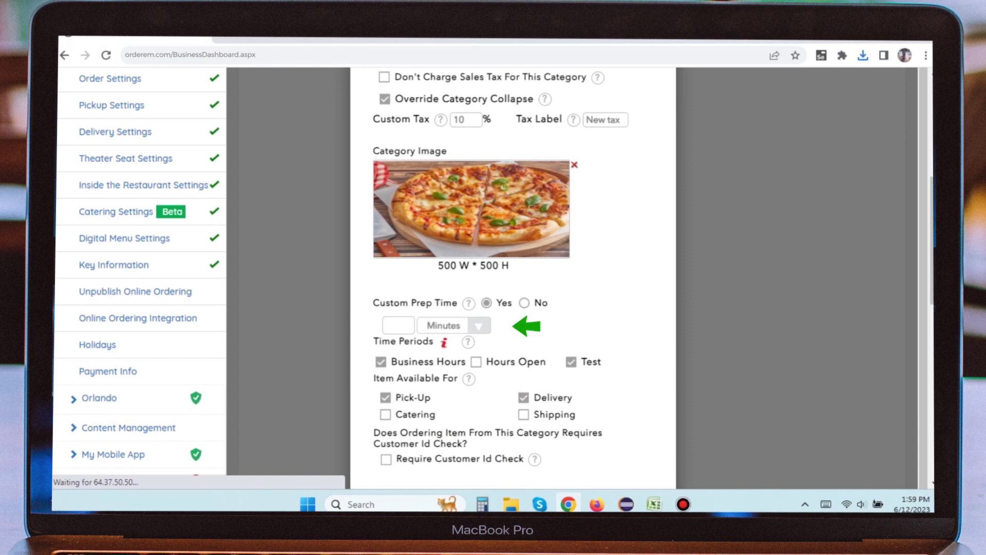
left_click(398, 325)
type("10")
left_click(479, 326)
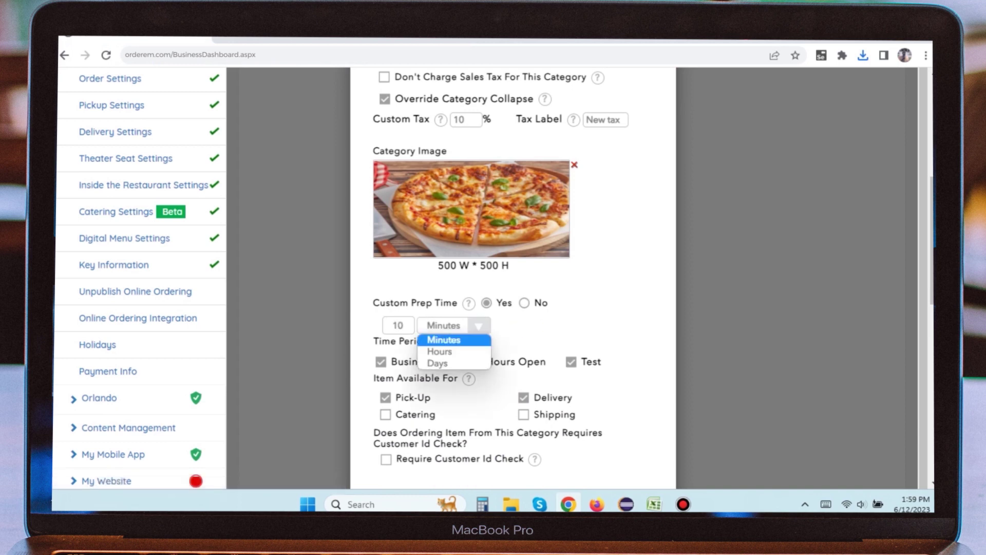
left_click(445, 339)
Make the category available during Hours Open instead of Test, leave the customer ID check off, and save the category.
scroll(513, 309, "down", 1)
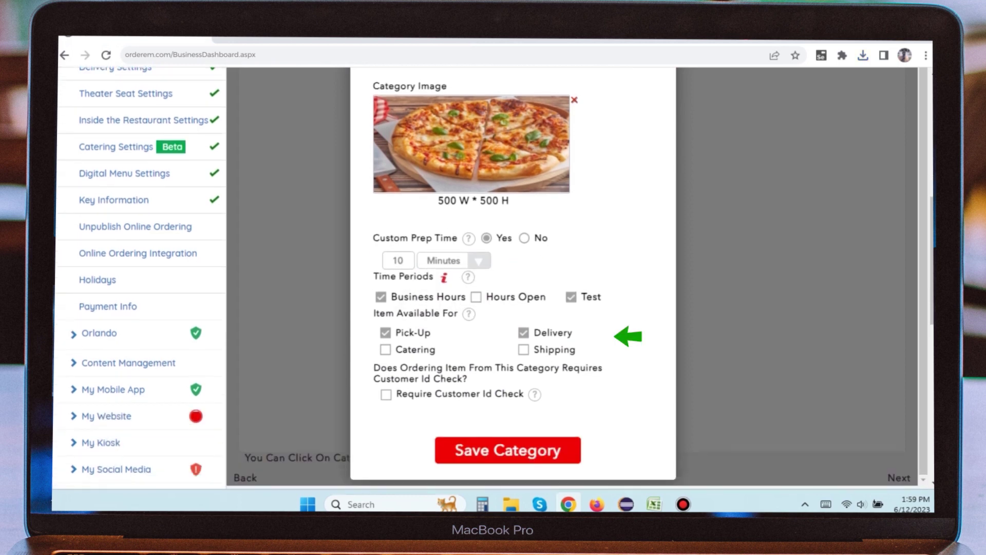
left_click(476, 297)
left_click(571, 297)
left_click(385, 349)
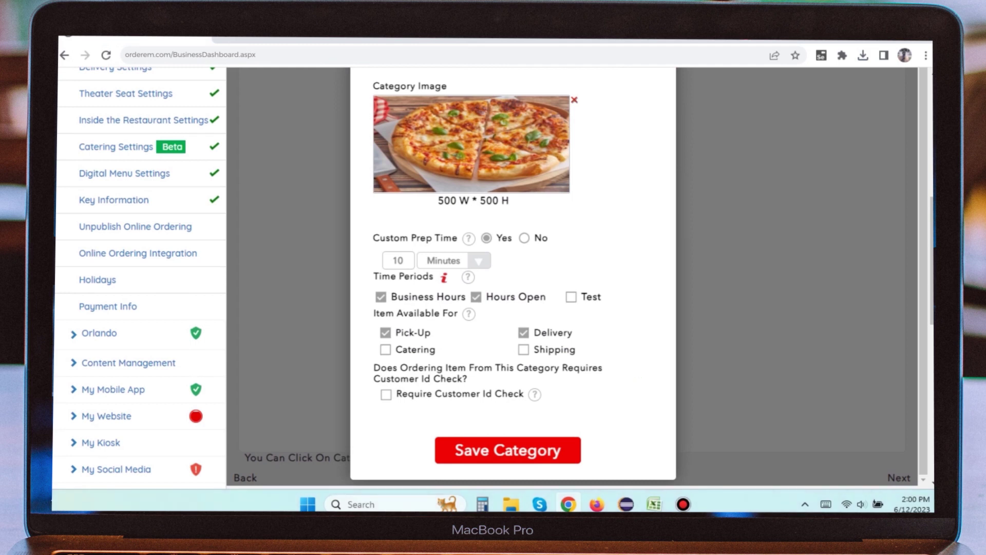
left_click(387, 395)
left_click(386, 395)
left_click(508, 450)
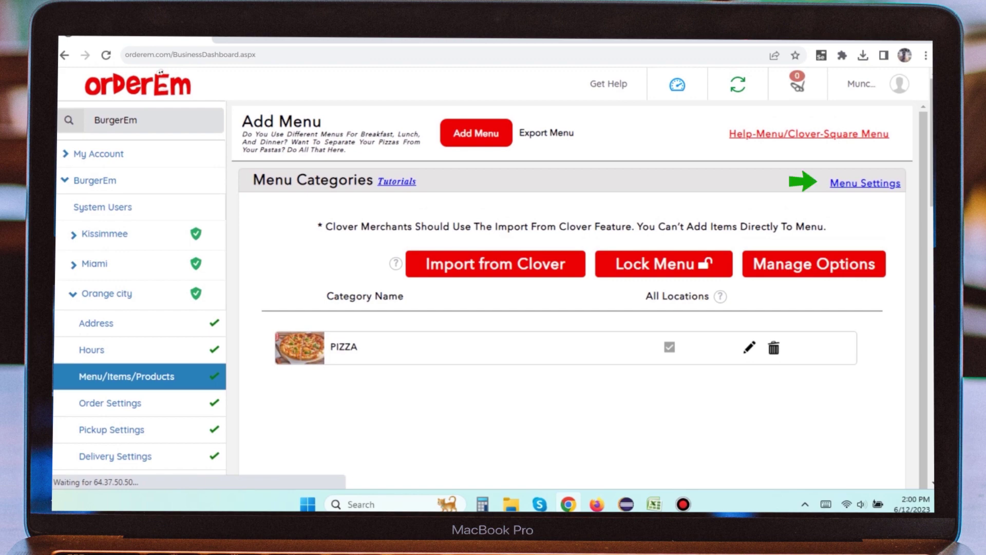
In the menu settings, set nutrition info, weight details, item qualities, item inventory and price type to No.
left_click(621, 208)
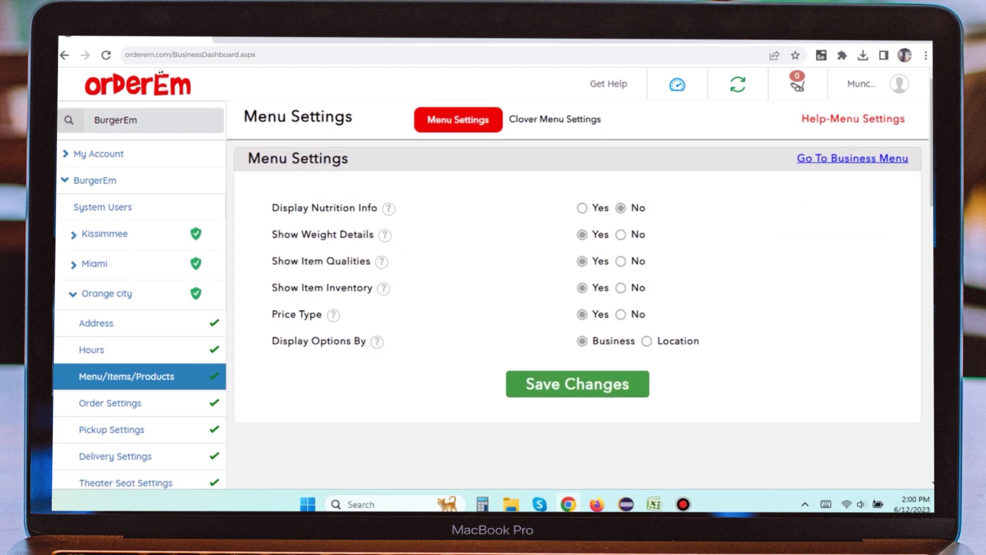
left_click(620, 261)
left_click(620, 287)
left_click(621, 314)
left_click(620, 235)
Set nutrition info, item inventory and price type to Yes, display options by Business, and save the menu settings.
left_click(582, 208)
left_click(582, 288)
double_click(601, 314)
left_click(646, 341)
left_click(582, 342)
left_click(577, 385)
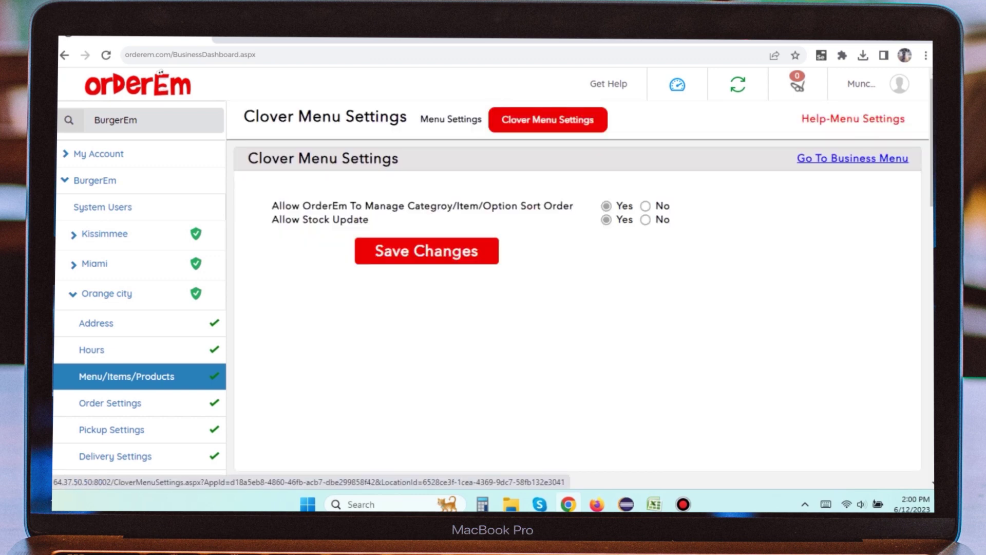
Save the Clover menu settings with OrderEm sort-order management and stock updates both set to Yes.
left_click(646, 206)
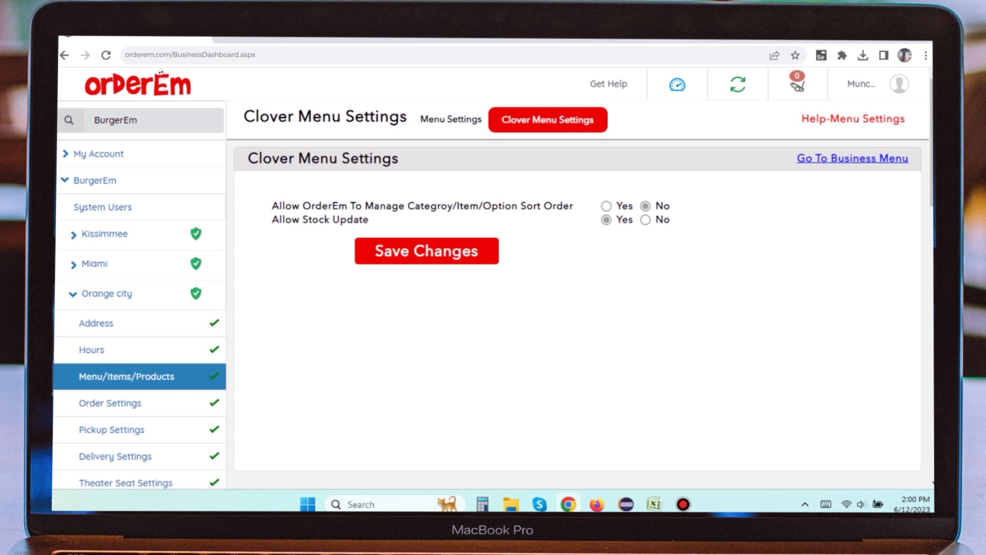
left_click(645, 219)
left_click(607, 220)
left_click(607, 206)
left_click(427, 251)
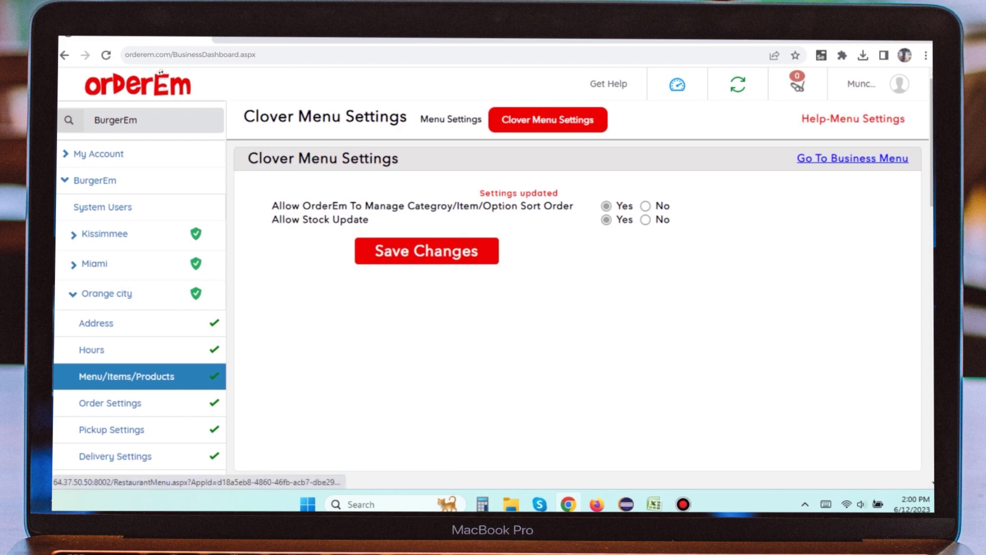
Return to the business menu and open the Chicken Keema Paratha Pizza item in the PIZZA category for editing.
left_click(853, 158)
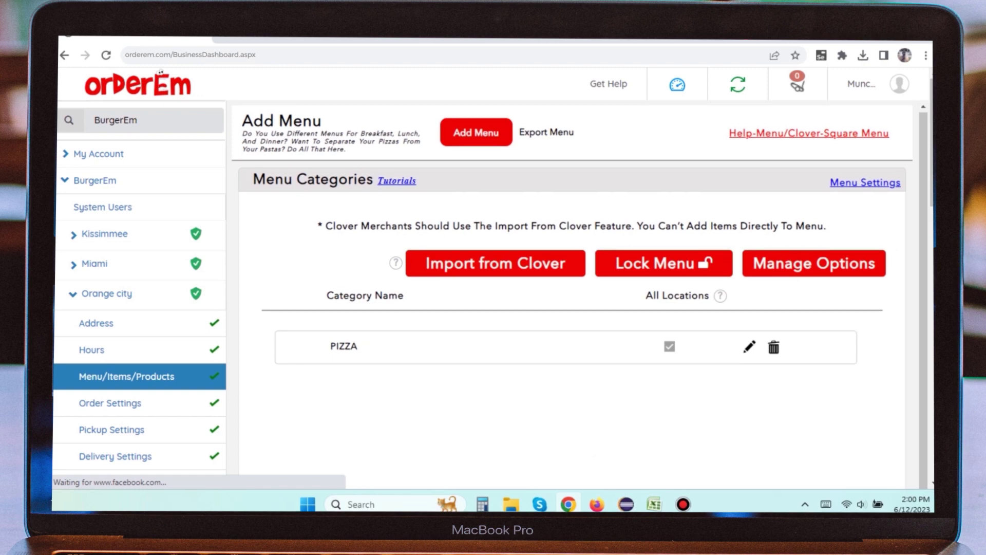
scroll(493, 277, "down", 1)
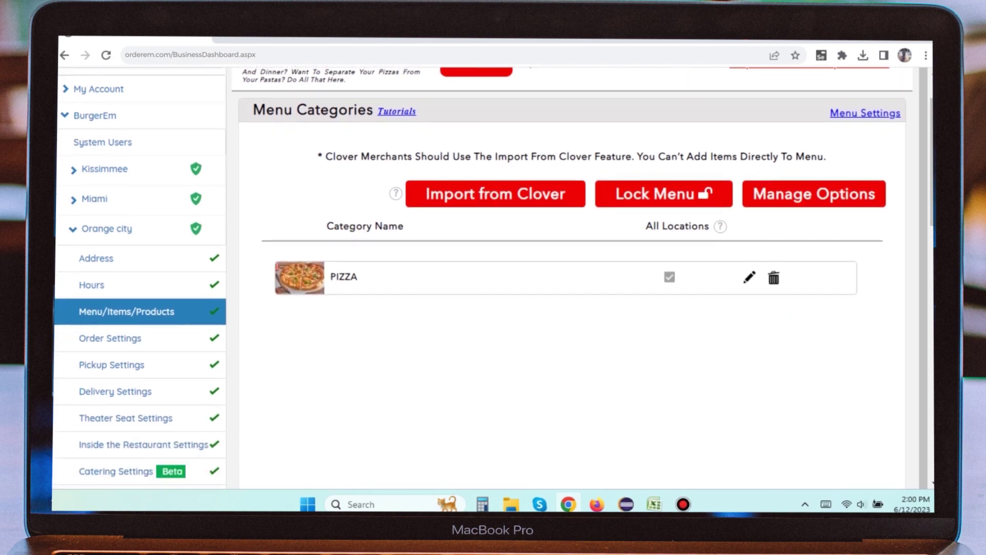
left_click(344, 277)
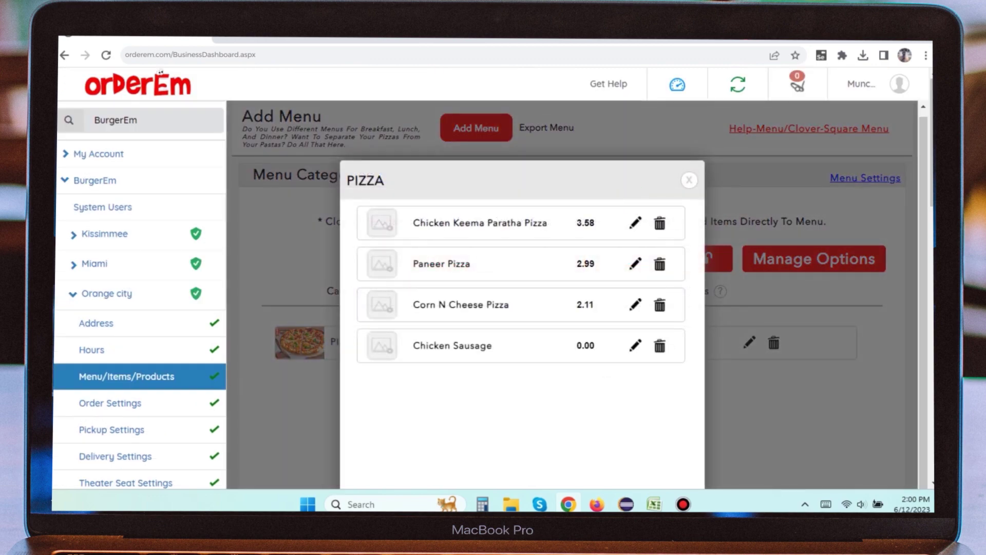
left_click(635, 223)
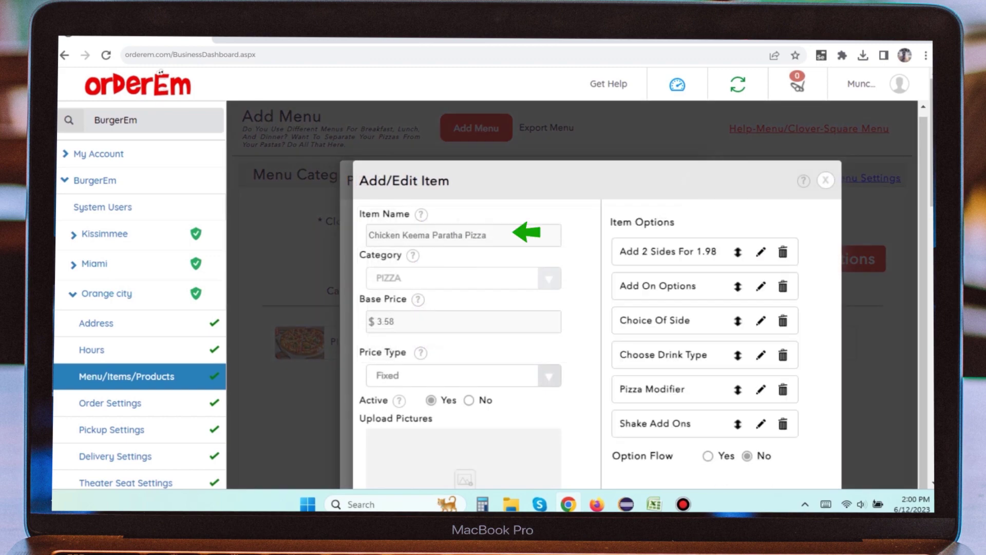
Review the item's name, category and base price.
left_click_drag(487, 235, 368, 235)
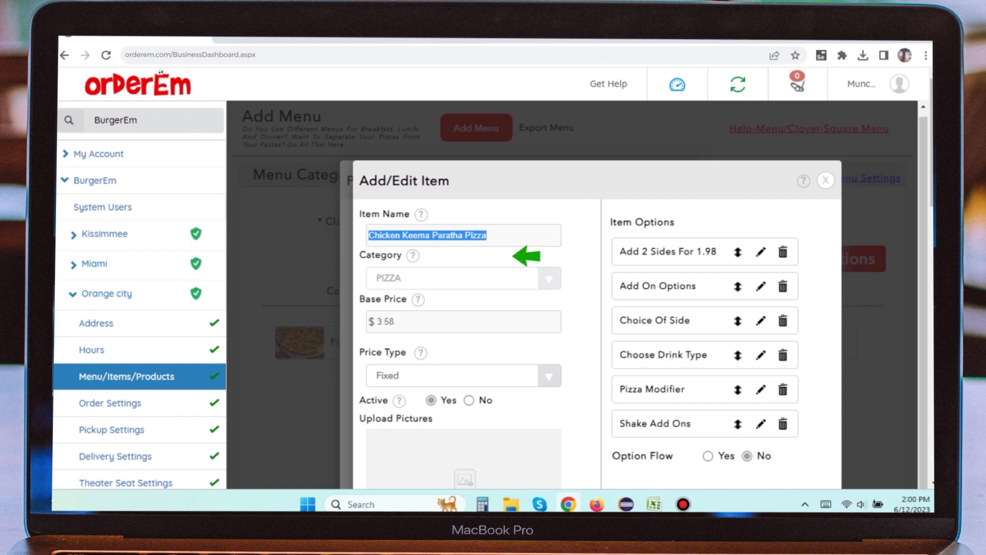
left_click(493, 256)
scroll(493, 277, "down", 3)
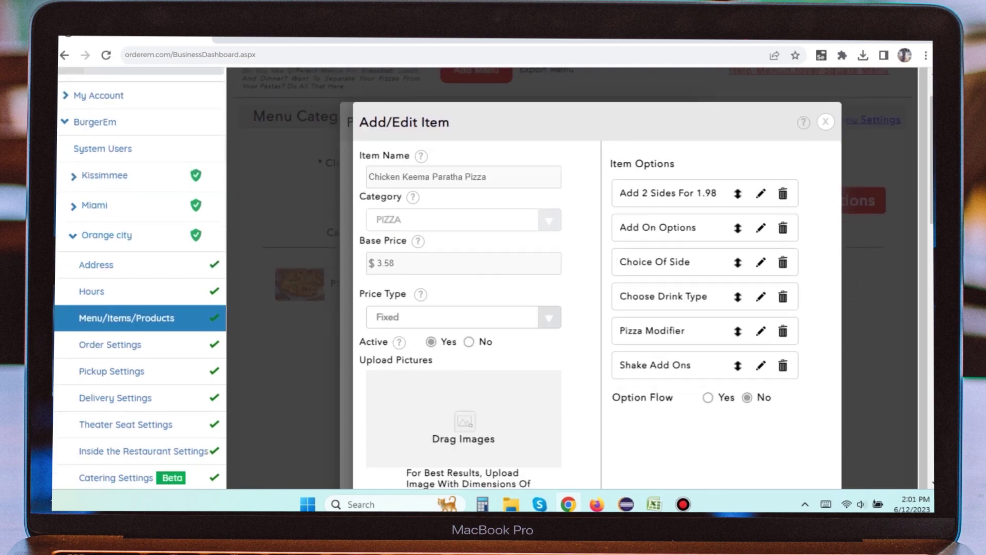
left_click_drag(395, 192, 377, 191)
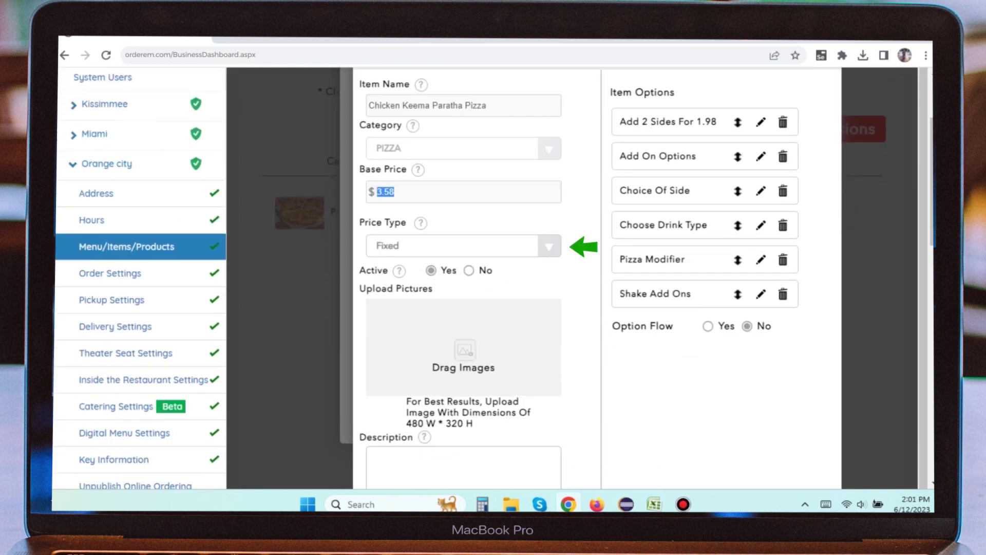
Review the available price types from Fixed to Per Unit and keep the item's price type as Fixed.
left_click(462, 246)
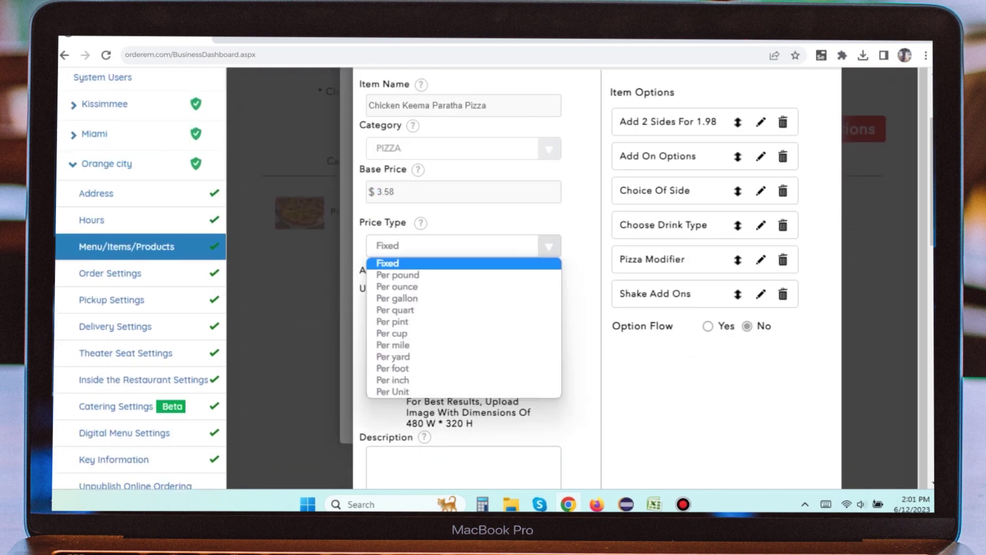
key("Down")
key("Down")
key("Down")
key("Down")
key("Down")
key("Down")
key("Down")
key("Down")
key("Down")
key("Down")
key("Down")
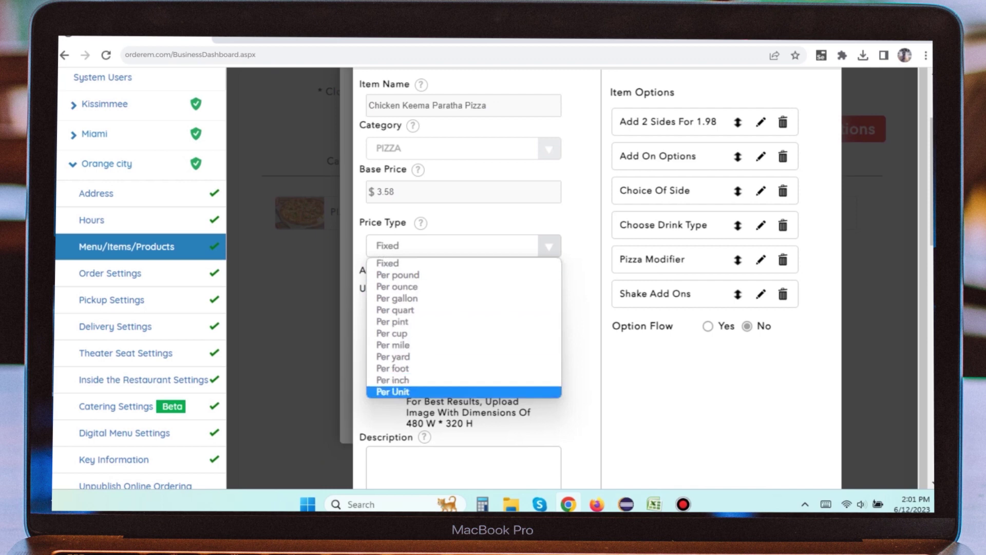
key("Up")
key("Up")
key("Up")
key("Up")
key("Up")
key("Up")
key("Up")
key("Up")
key("Up")
key("Up")
key("Up")
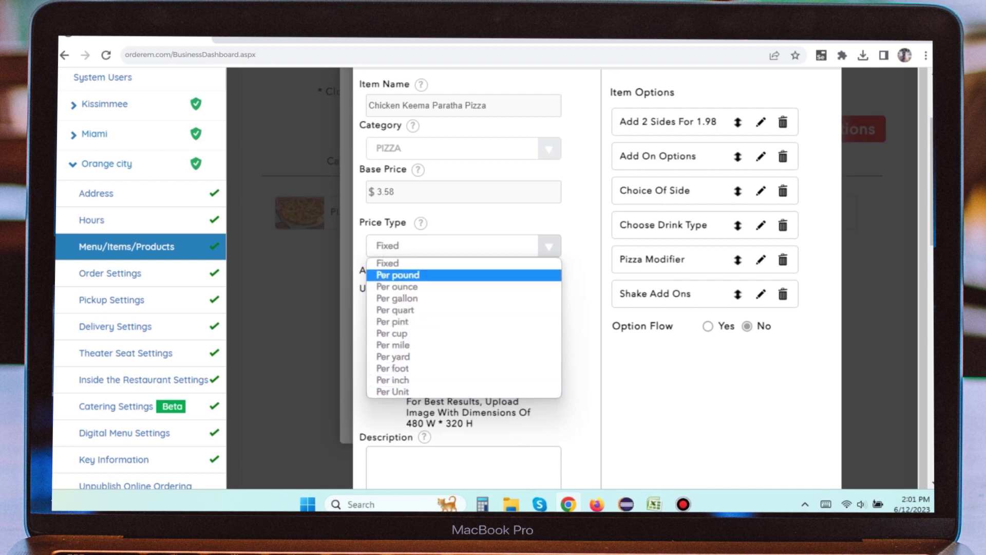
key("Return")
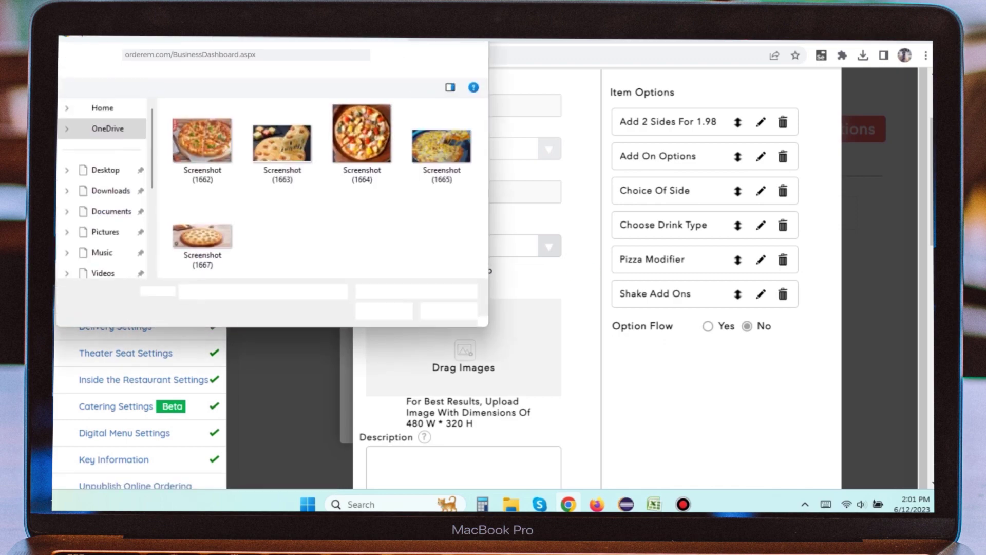
Upload the picture Screenshot (1663) for the Chicken Keema Paratha Pizza item.
left_click(293, 143)
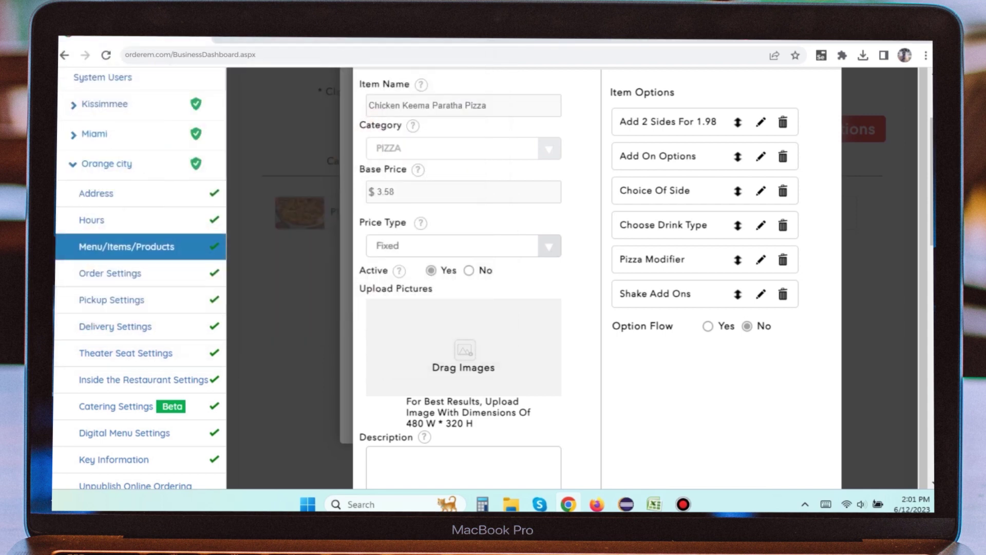
scroll(493, 277, "down", 3)
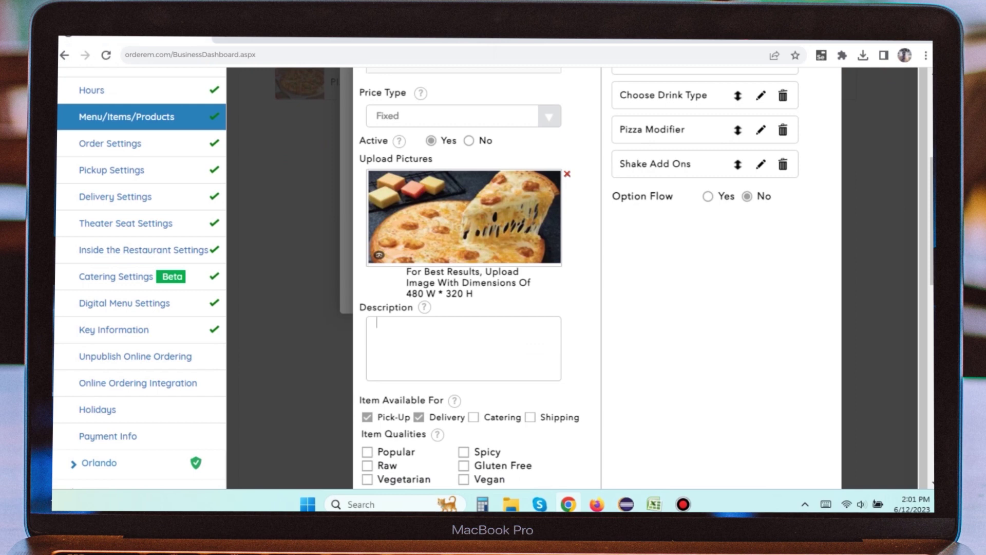
Try making the item available for Catering and Shipping, and examine the weight measurement units offered.
scroll(493, 277, "down", 3)
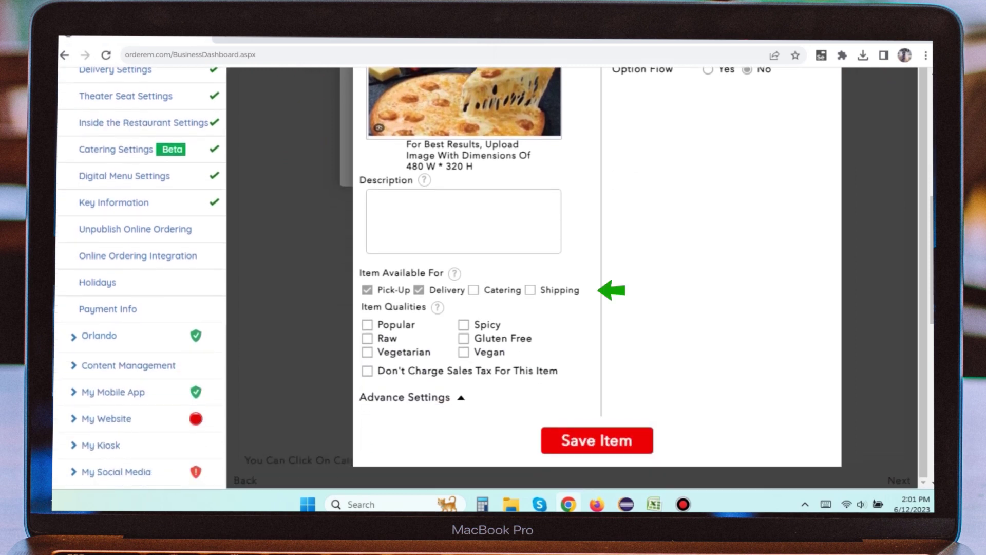
left_click(473, 290)
left_click(530, 290)
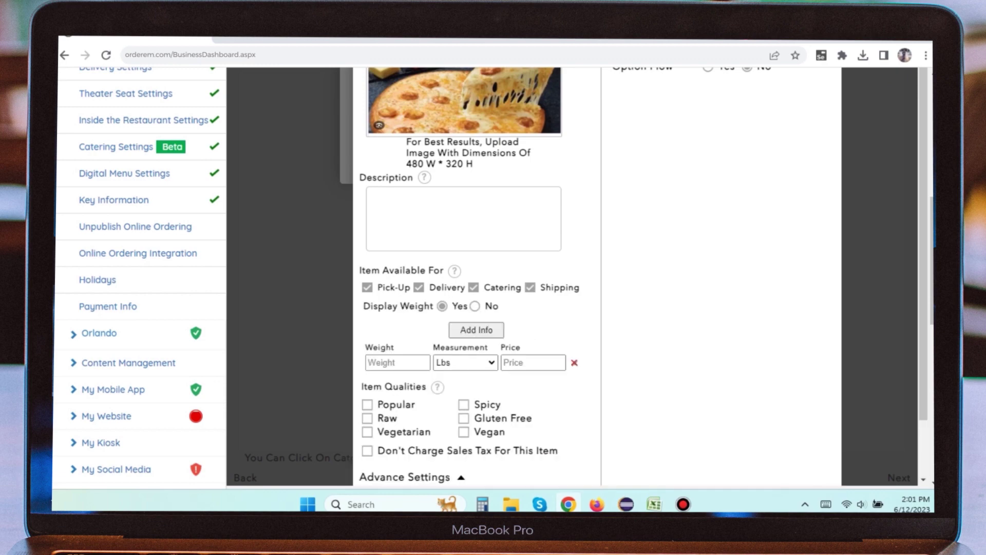
left_click(465, 362)
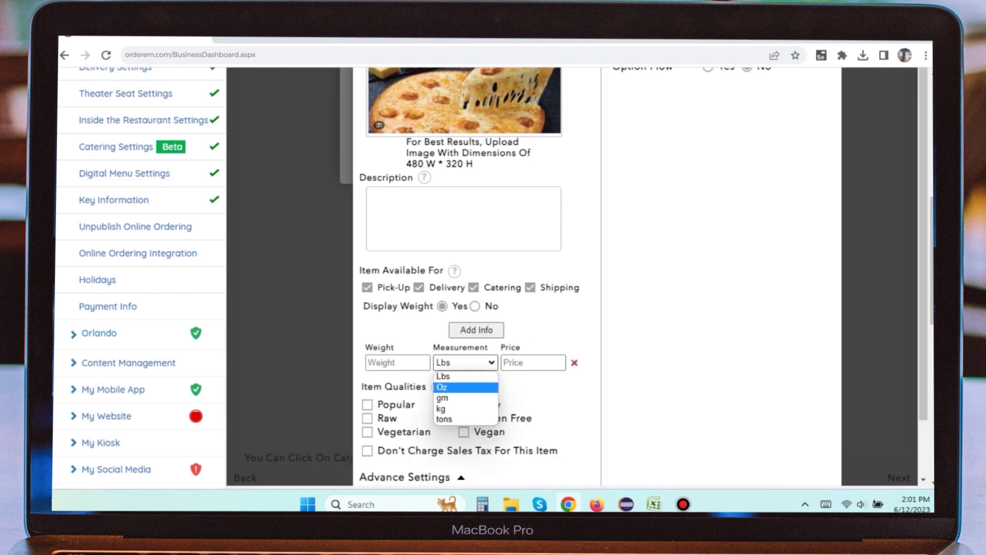
left_click(465, 363)
left_click(530, 287)
left_click(474, 288)
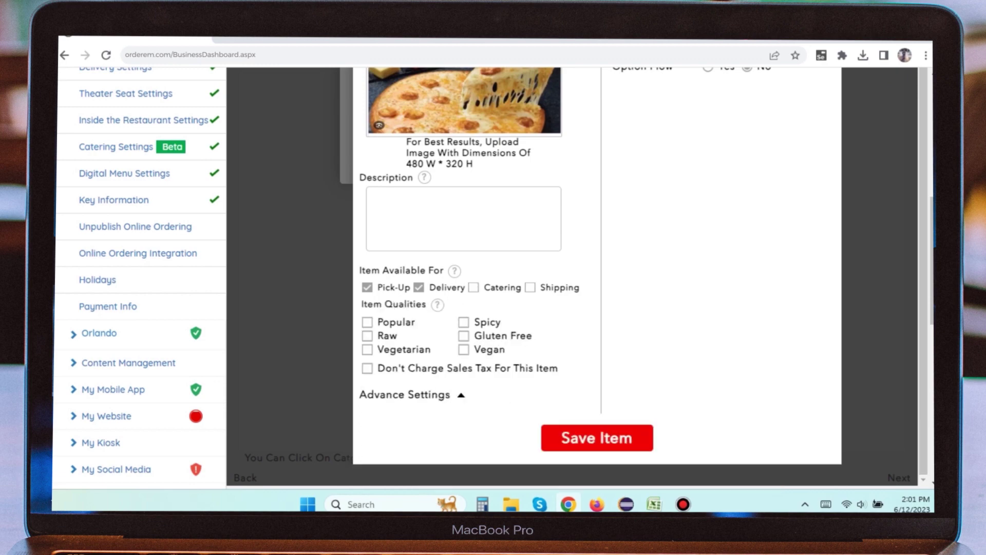
Mark the item as Popular, Vegetarian and Spicy, keeping sales tax charged on it.
left_click(367, 322)
left_click(367, 350)
left_click(464, 322)
scroll(463, 329, "down", 1)
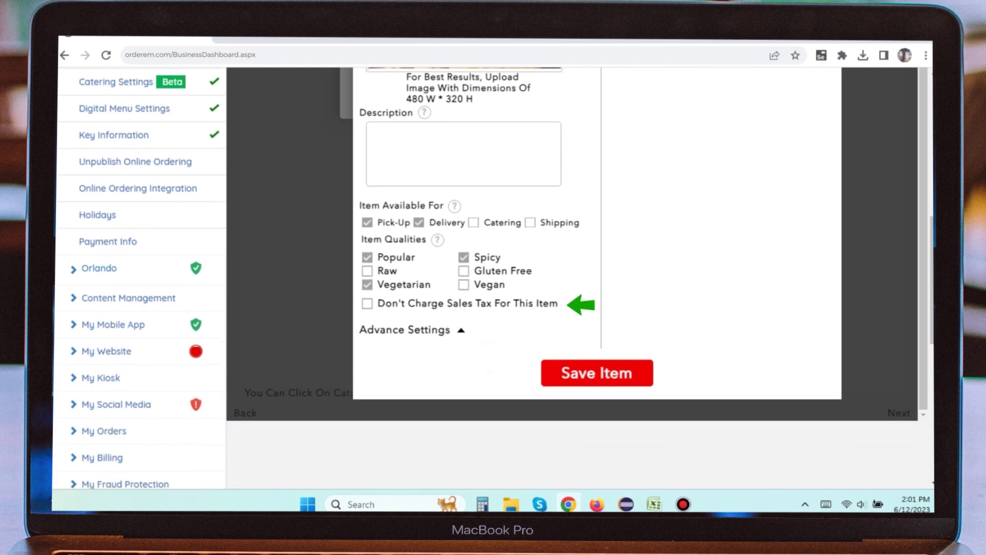
left_click(367, 303)
left_click(367, 303)
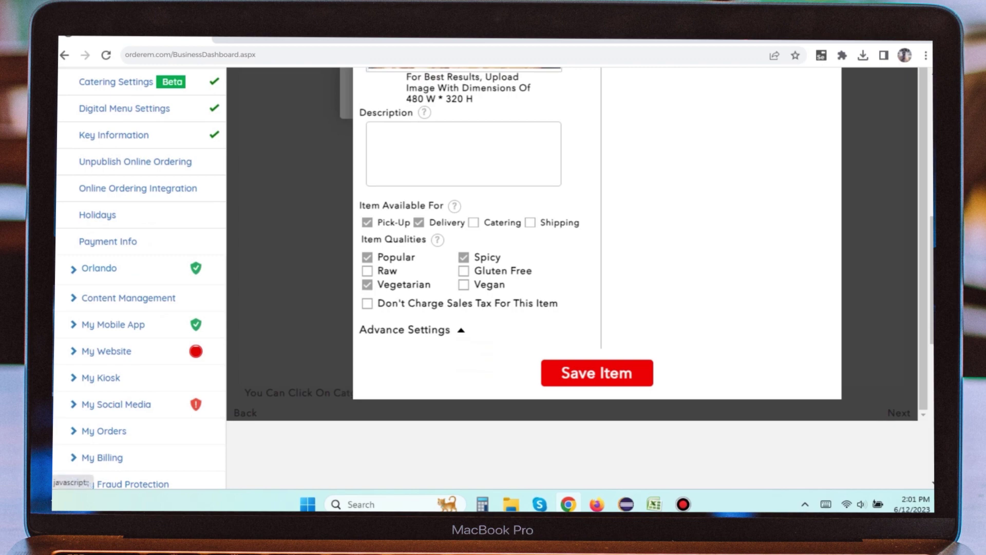
Save the item's inventory details in the advanced settings with quantity 10, product code New and SKU code new.
left_click(405, 329)
scroll(580, 244, "down", 3)
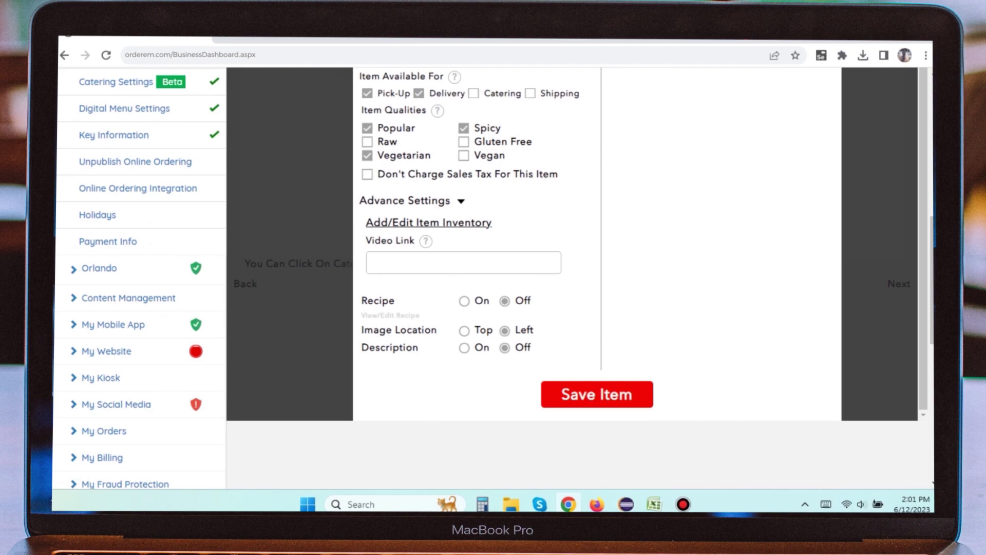
left_click(428, 222)
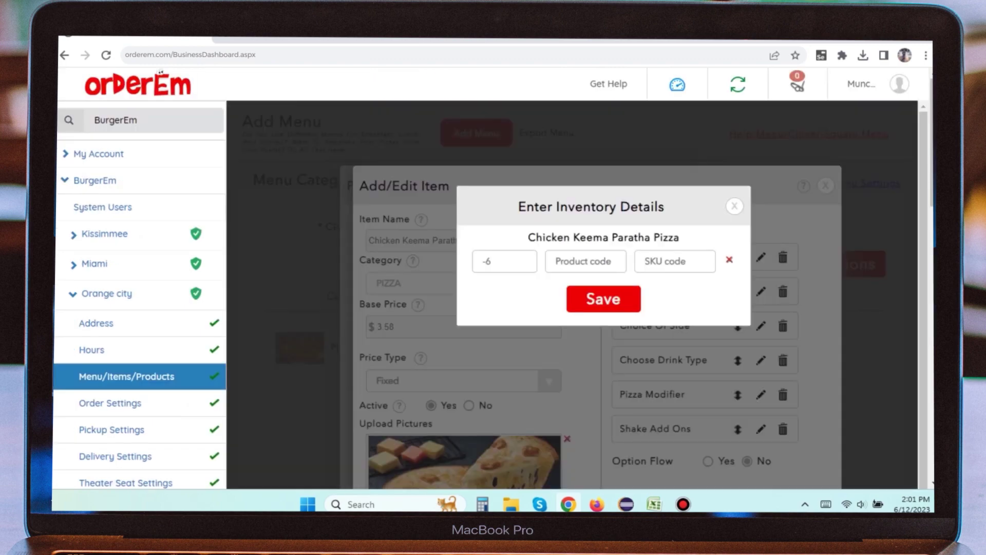
double_click(489, 261)
key("BackSpace")
type("10")
left_click(585, 261)
type("New")
left_click(667, 262)
type("new")
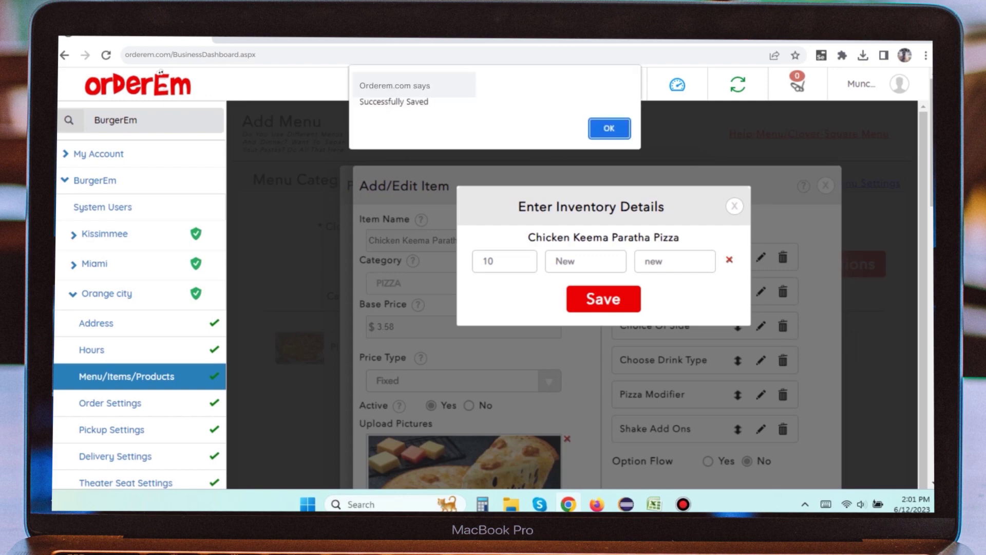
key("Return")
Turn the item's recipe on in the advanced settings, and look over the recipe editor without entering anything.
scroll(596, 298, "down", 5)
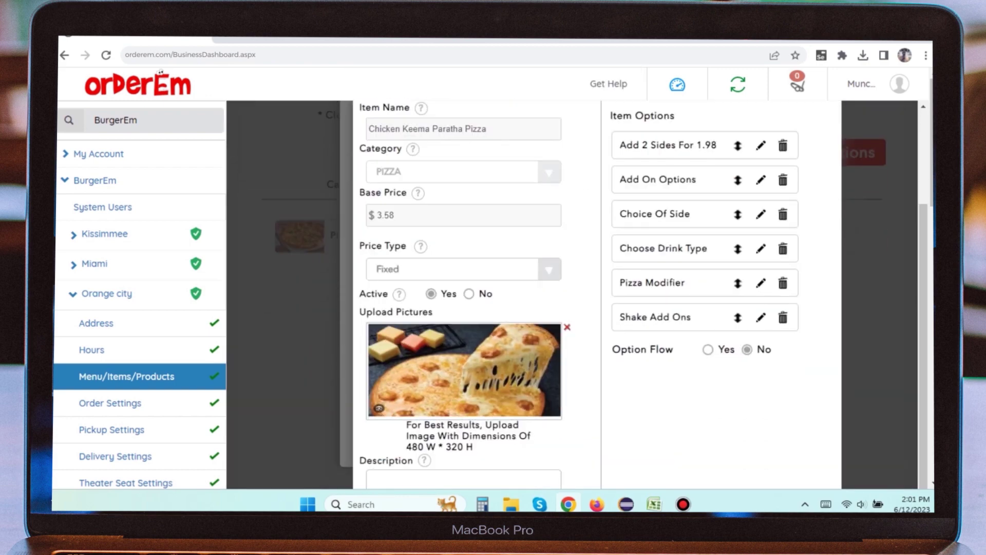
scroll(493, 287, "down", 8)
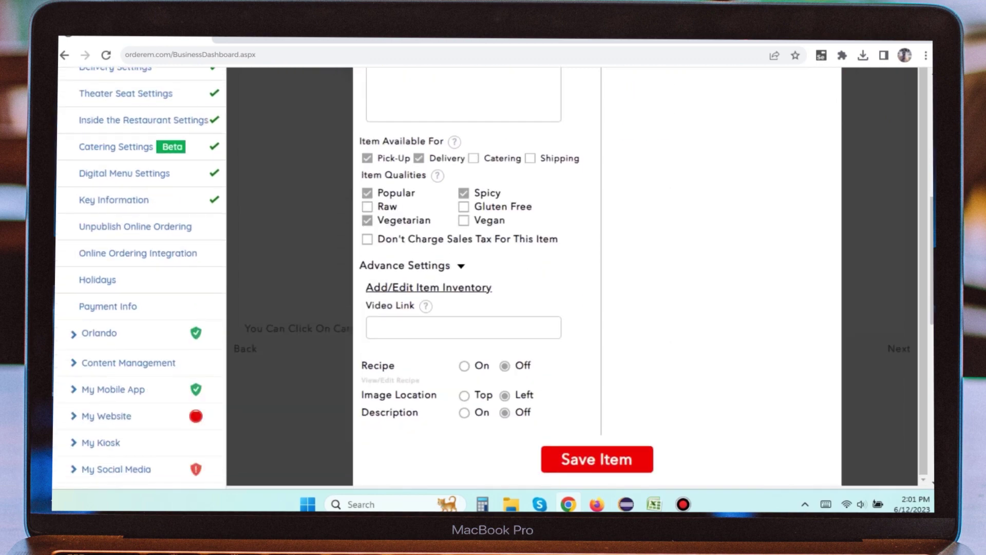
scroll(494, 287, "down", 2)
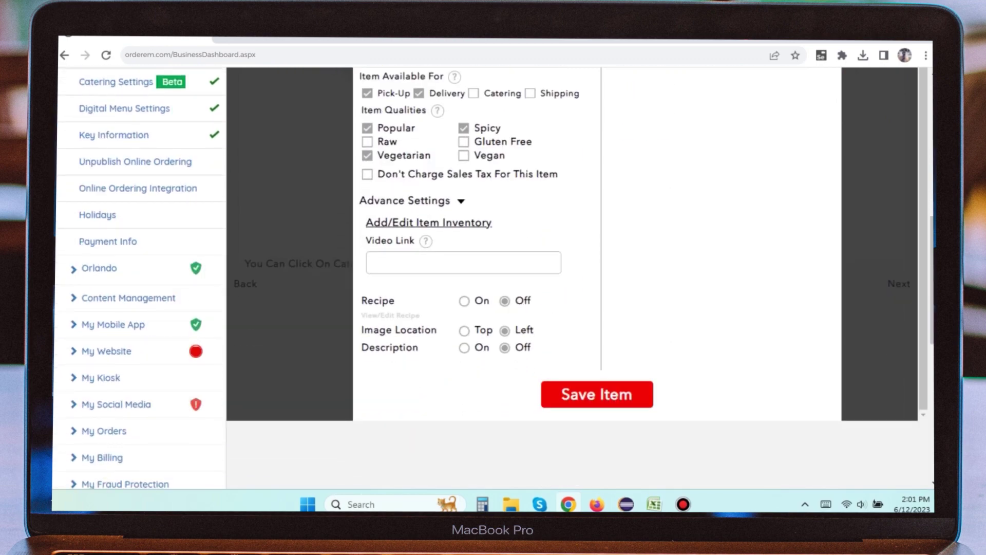
left_click(464, 301)
left_click(467, 282)
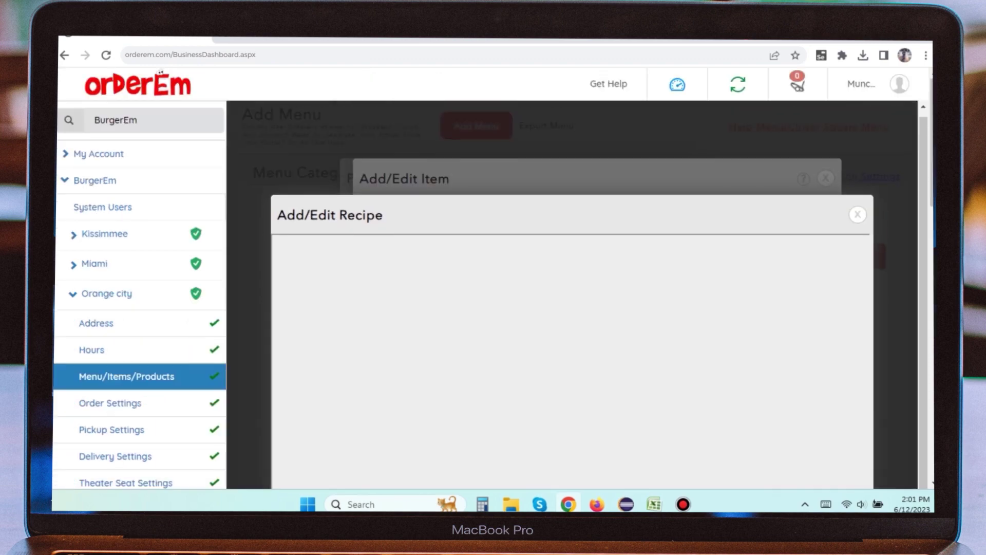
scroll(565, 329, "down", 2)
scroll(565, 329, "up", 2)
scroll(565, 287, "down", 2)
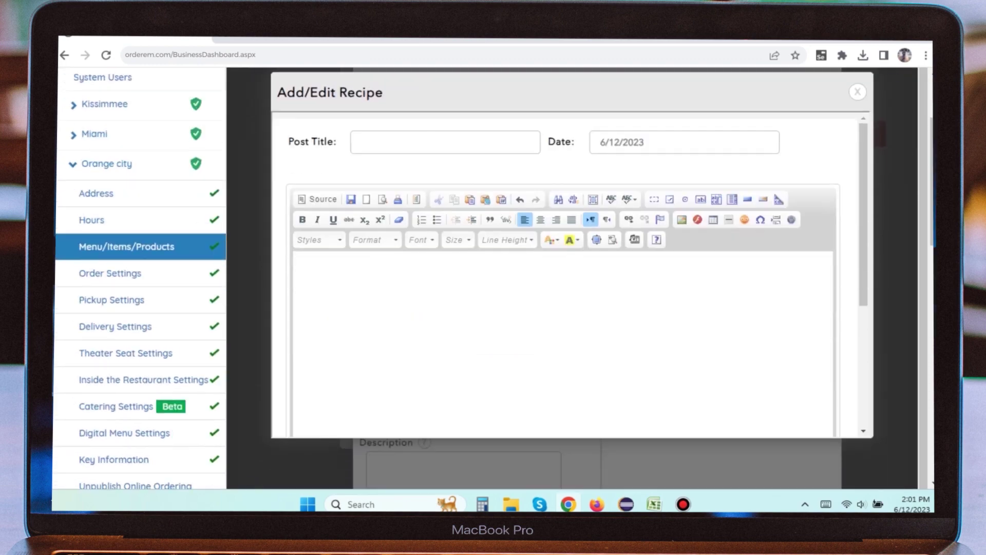
key("Escape")
Set the item's image location to Top and turn its description on.
scroll(566, 278, "down", 9)
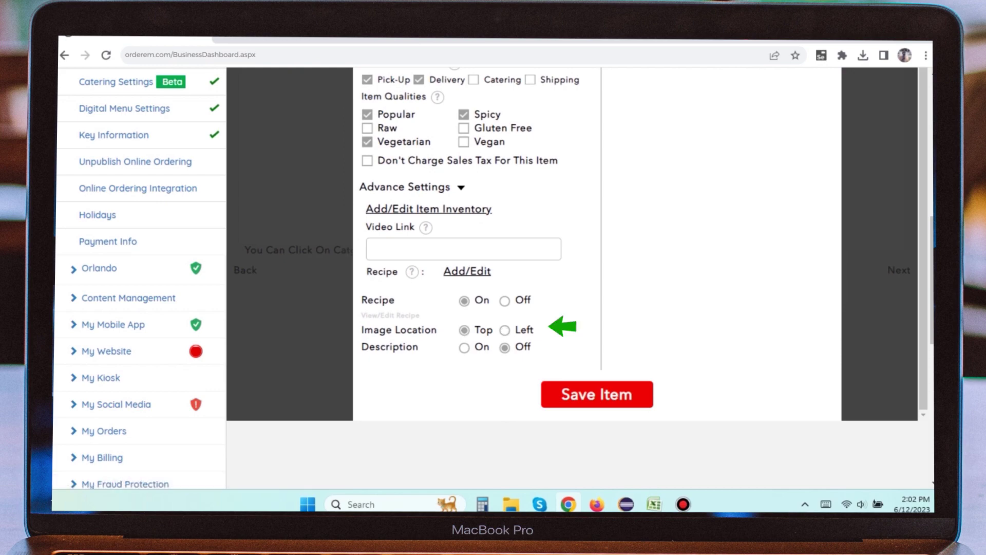
left_click(464, 348)
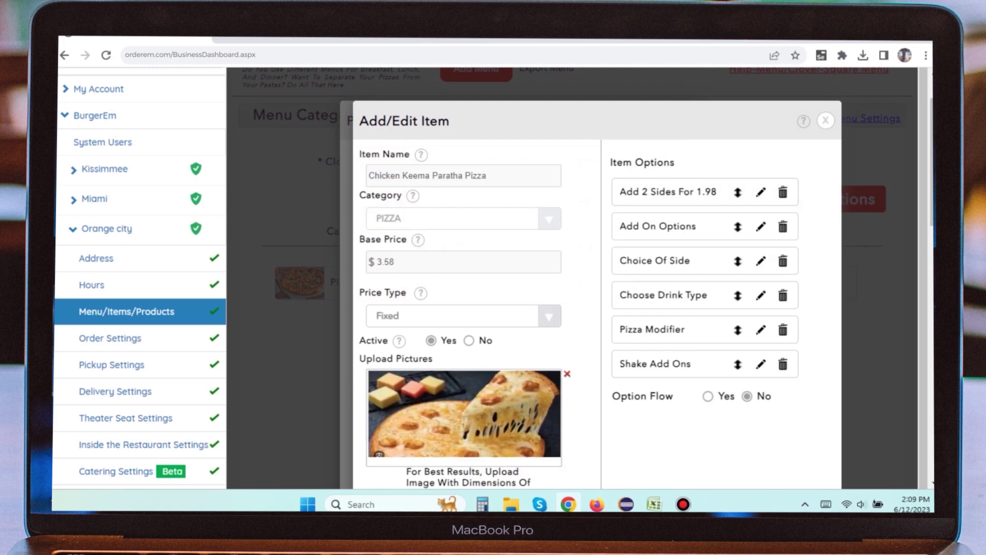
Open the Add 2 Sides For 1.98 item option for editing and try enabling its display name.
left_click(668, 193)
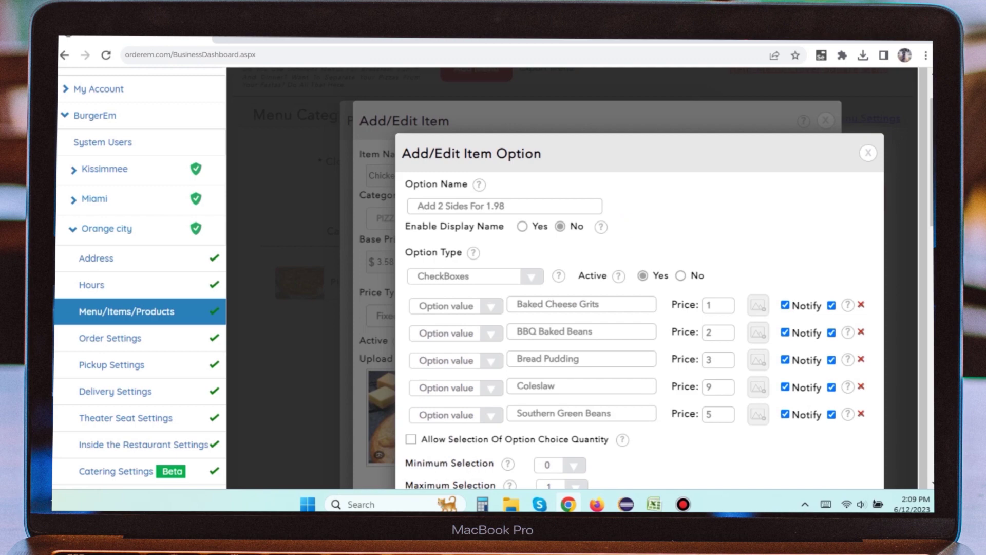
left_click(522, 227)
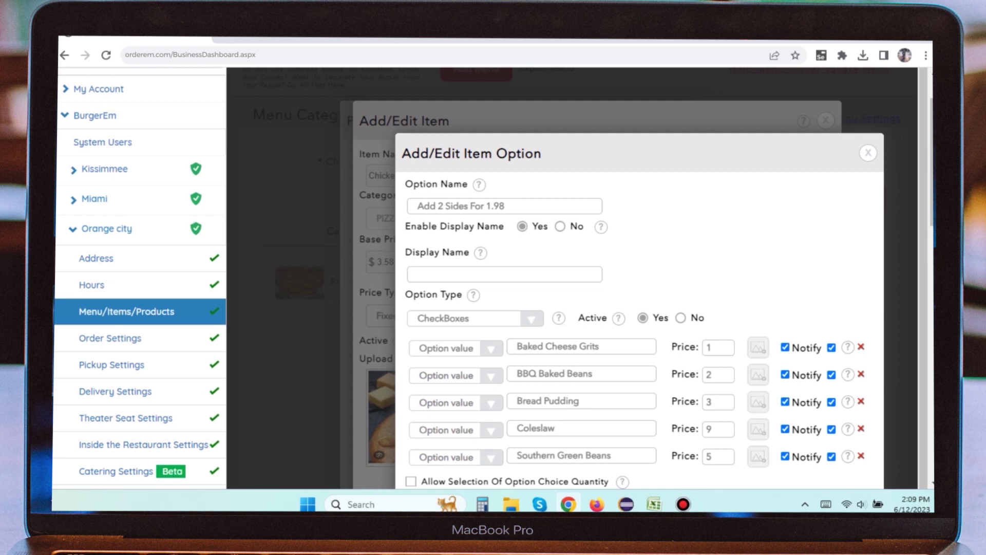
left_click(418, 275)
left_click(560, 226)
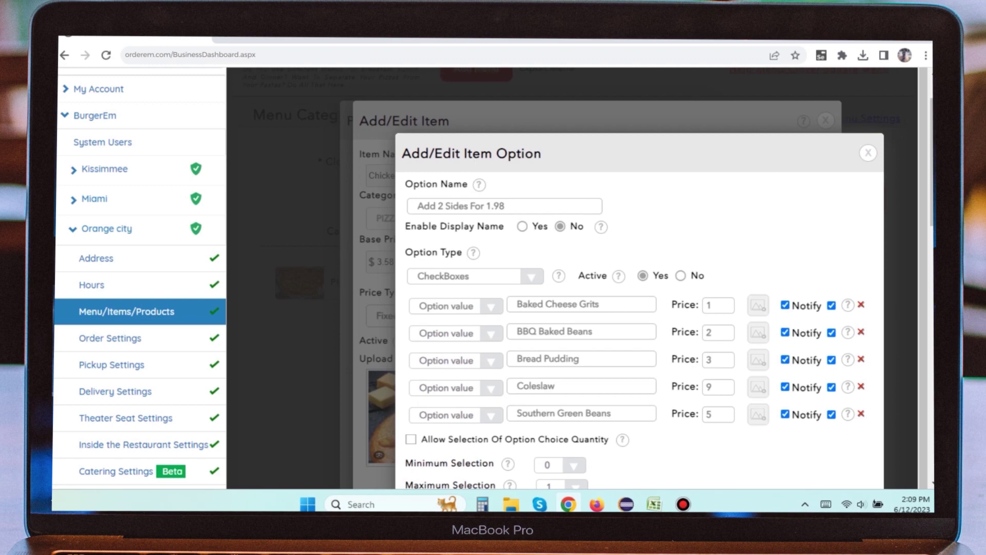
Try the Radio Buttons, Multiline Textbox and Flow Buttons option types, and return the option to CheckBoxes.
left_click(475, 276)
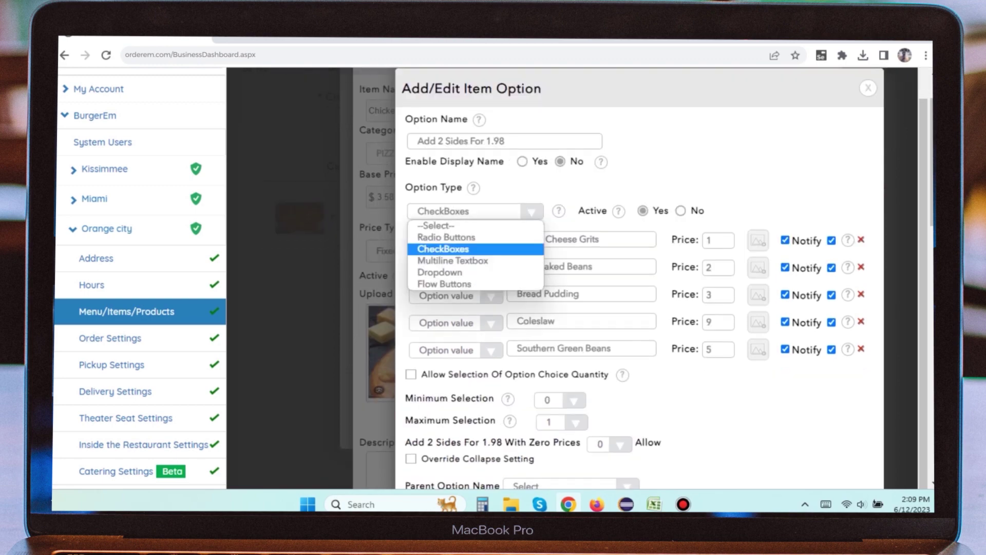
key("Up")
key("Return")
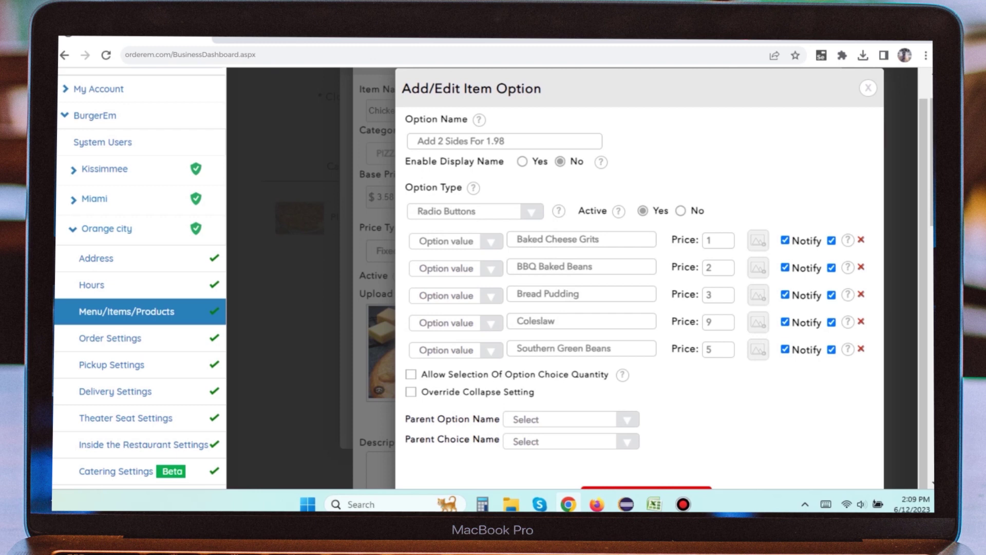
left_click(475, 211)
left_click(444, 241)
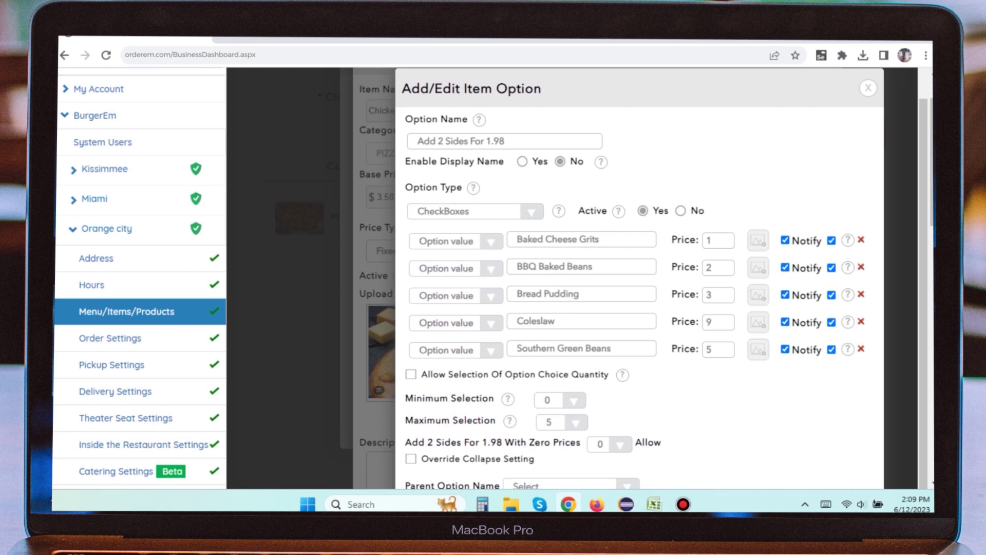
left_click(475, 211)
left_click(452, 257)
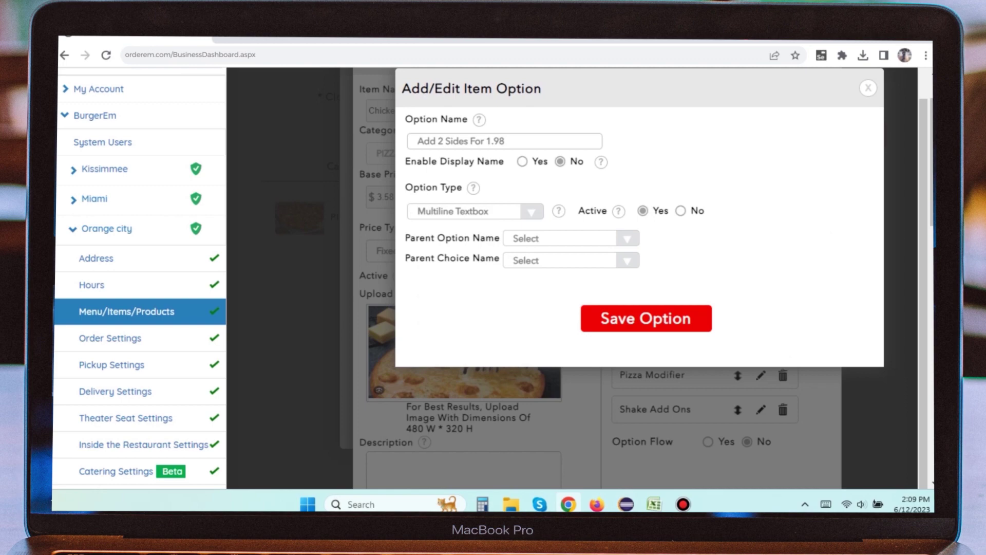
left_click(476, 211)
left_click(452, 296)
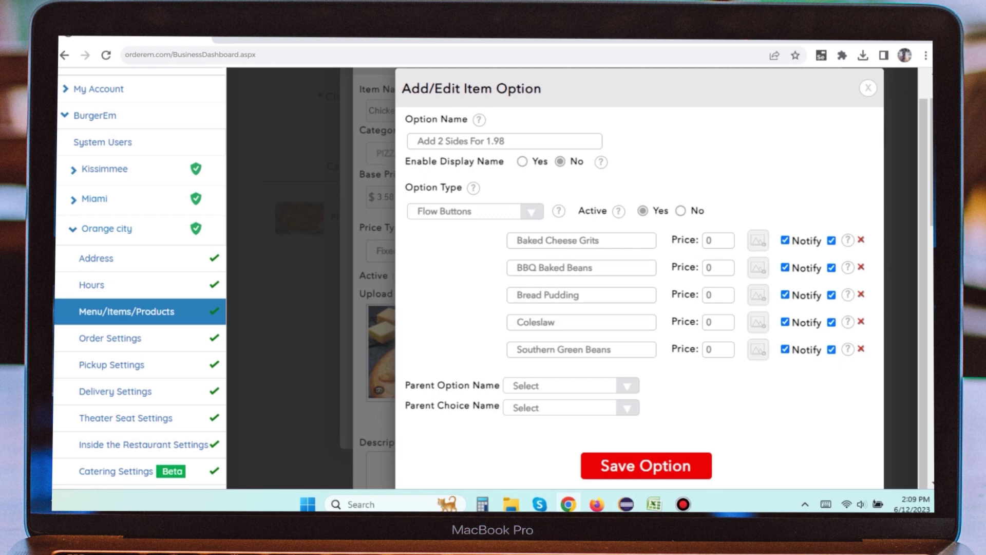
left_click(475, 211)
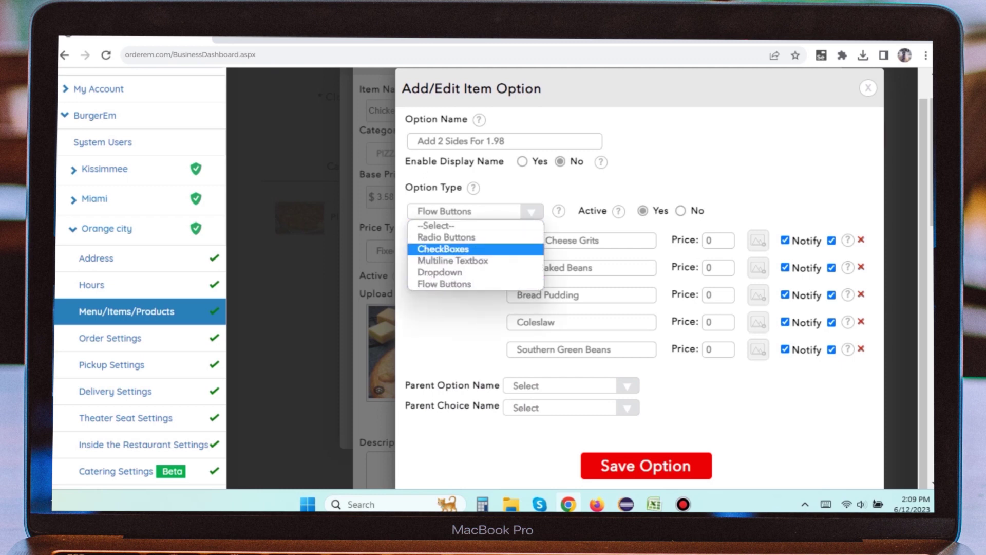
key("Return")
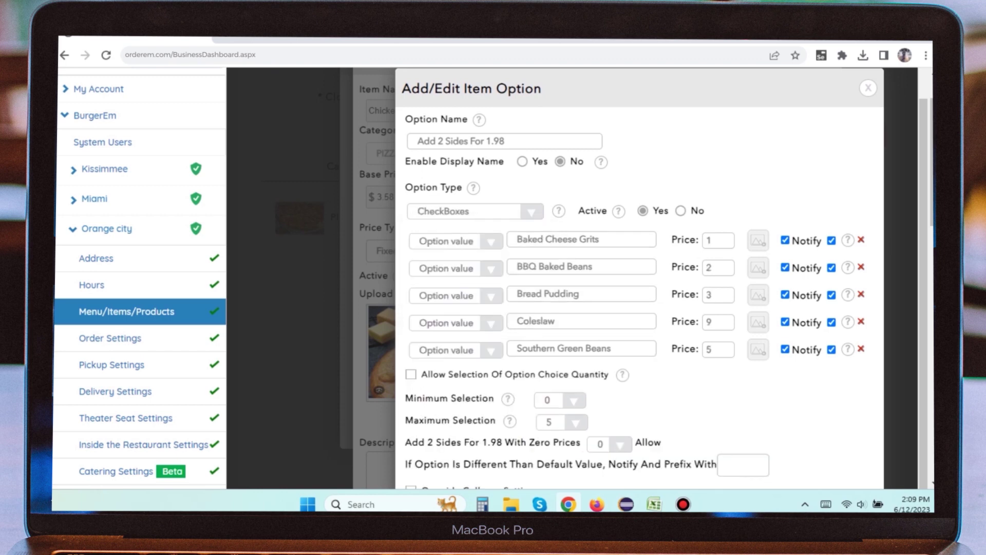
Review the option's active setting and the value type, name and price of the Baked Cheese Grits choice.
left_click(681, 211)
left_click(643, 211)
left_click(456, 241)
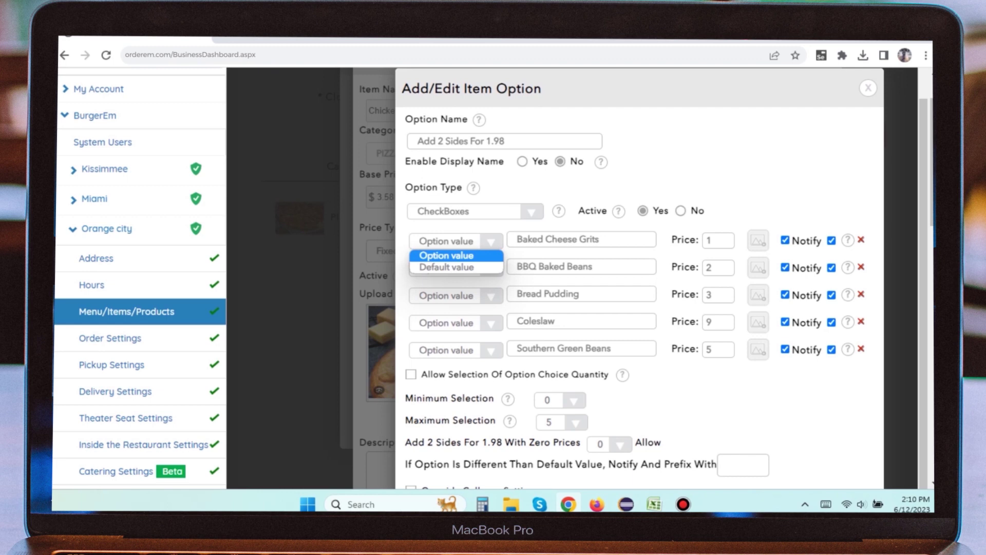
left_click(447, 256)
left_click_drag(600, 239, 516, 239)
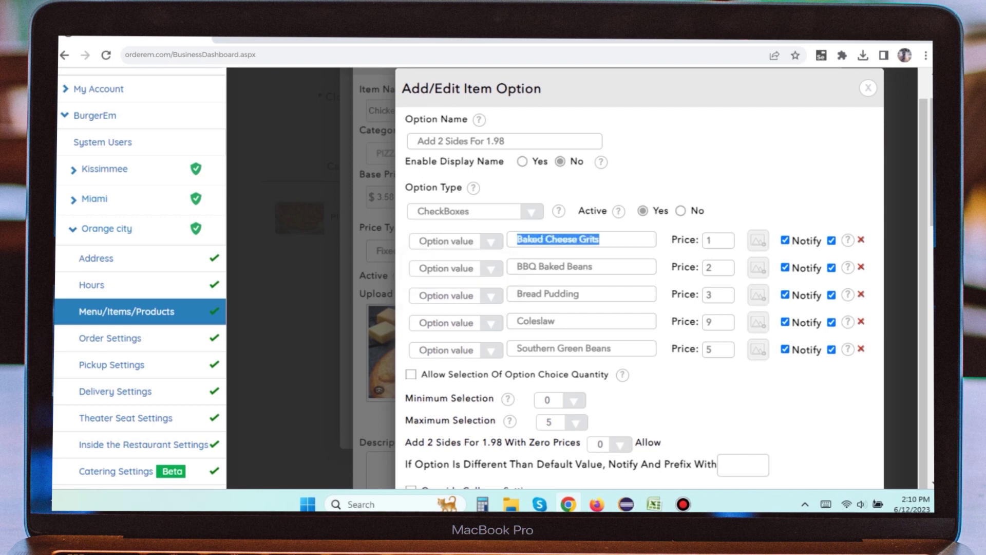
key("Tab")
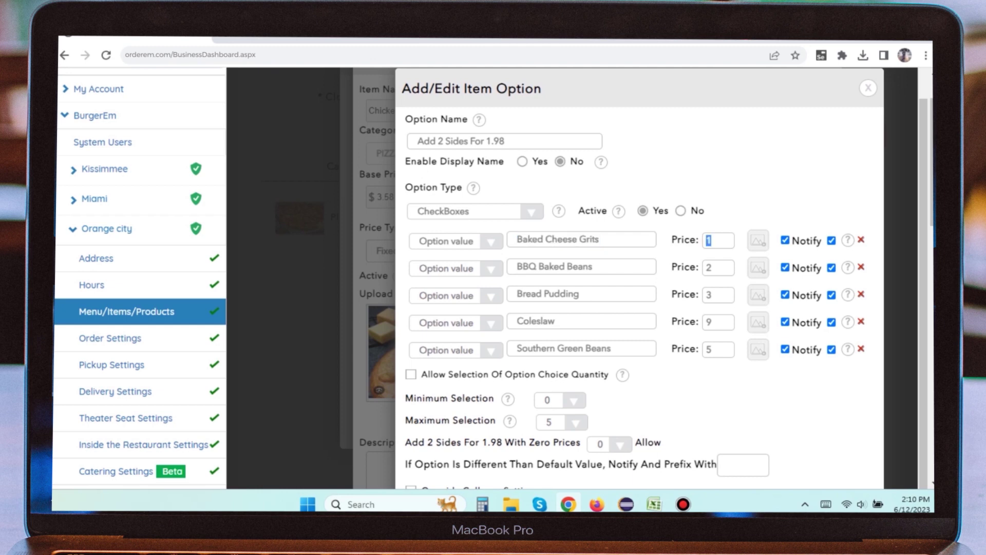
Add a picture to the Baked Cheese Grits choice and toggle its two notification checkboxes, leaving both on.
left_click(759, 240)
left_click(576, 288)
double_click(283, 231)
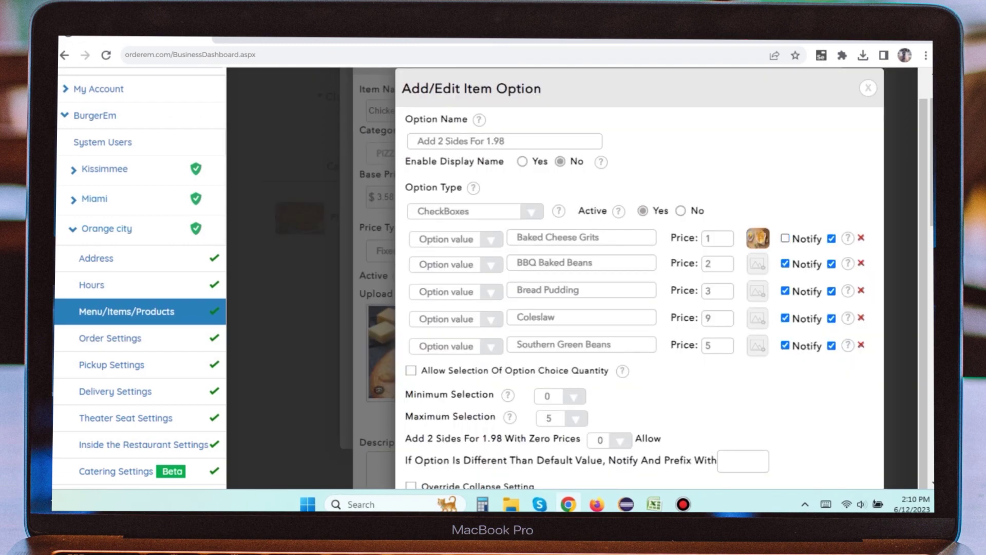
left_click(785, 239)
left_click(831, 239)
left_click(831, 239)
Allow selection of the option choice quantity and set the quantity to 4.
scroll(640, 277, "down", 2)
left_click(411, 276)
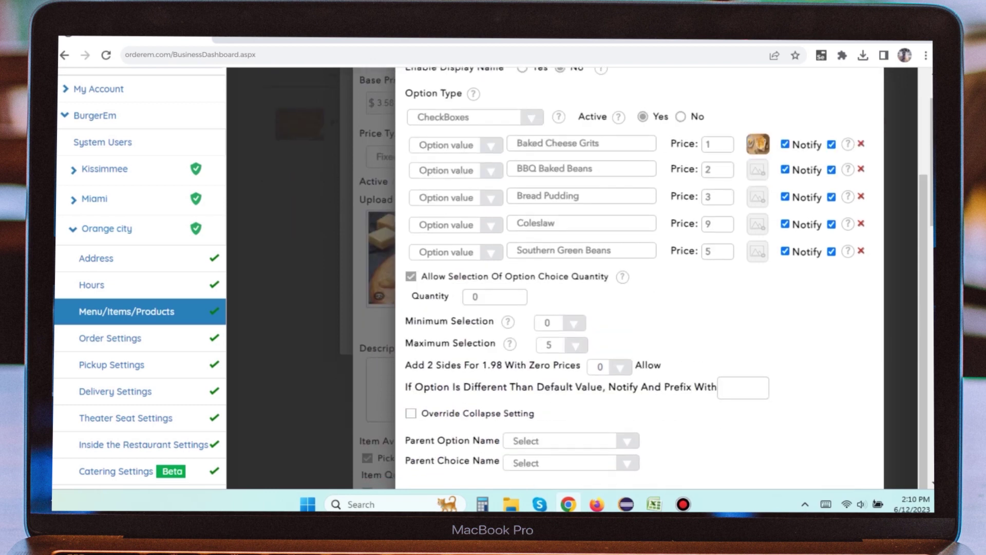
double_click(475, 297)
type("4")
Set the option's minimum selection to 2 and its maximum selection to 4.
left_click(560, 323)
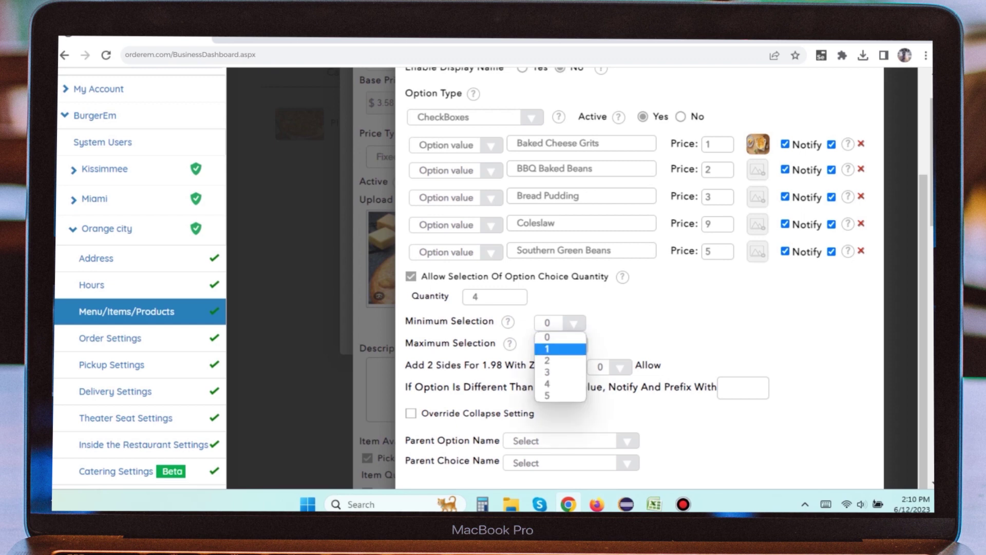
left_click(552, 362)
left_click(562, 345)
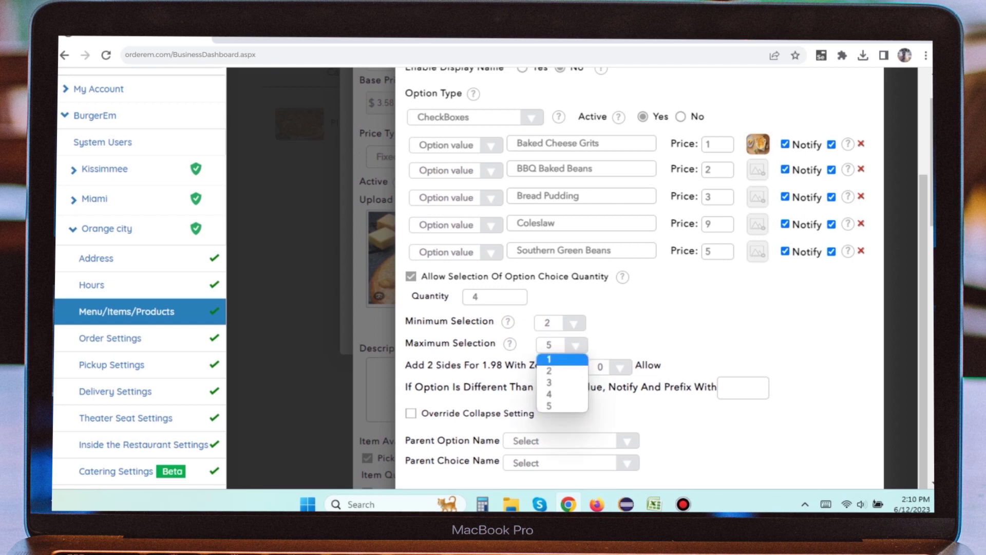
left_click(549, 394)
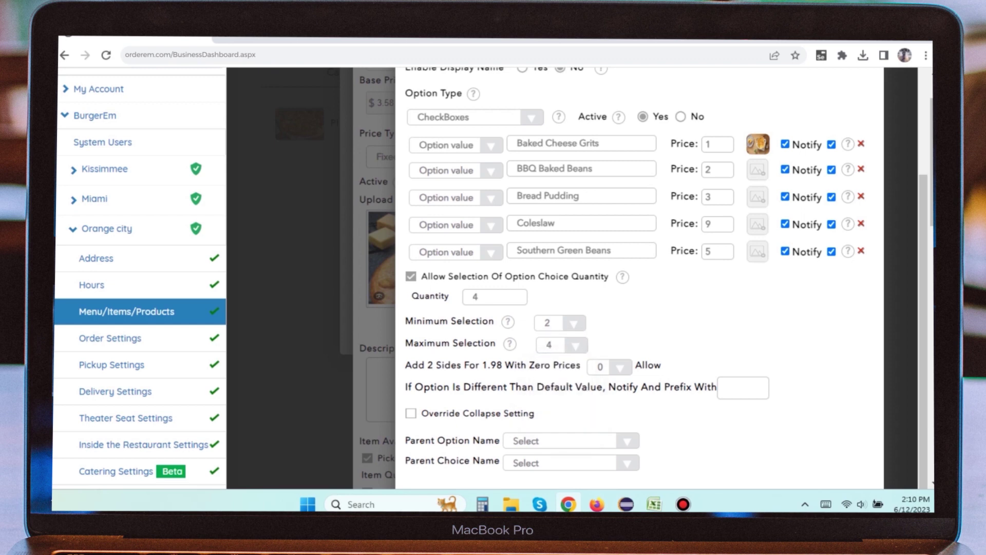
Review the zero-price allowance, keeping it at 0, and the field for the non-default notification prefix.
left_click(609, 366)
left_click(606, 381)
scroll(606, 381, "down", 1)
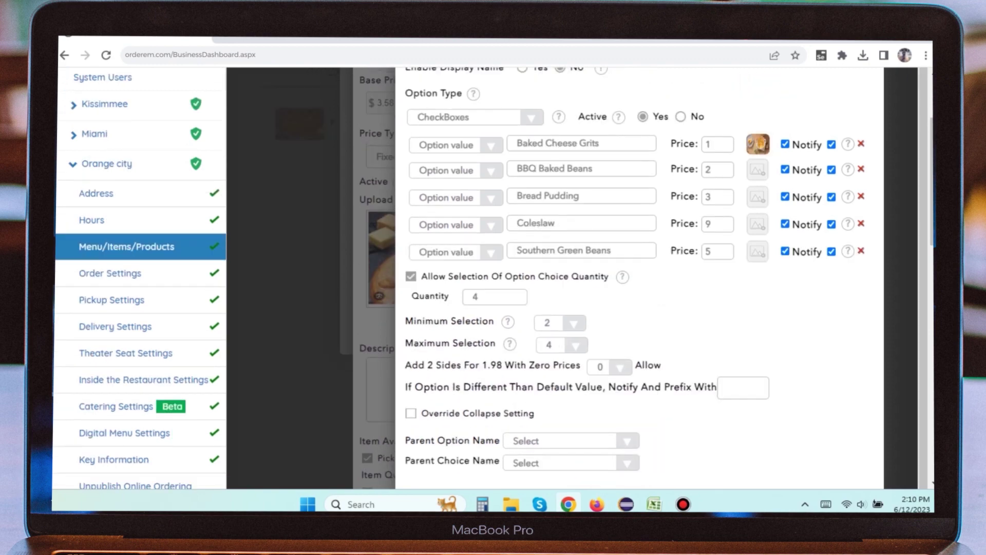
scroll(743, 387, "up", 1)
scroll(743, 387, "down", 1)
left_click(744, 387)
Open the 64.37.50.50:8064/BurgerEm storefront, open the Chicken Keema Paratha Pizza, and select Baked Cheese Grits and Bread Pudding as sides.
type("0.50:8064/BurgerEm")
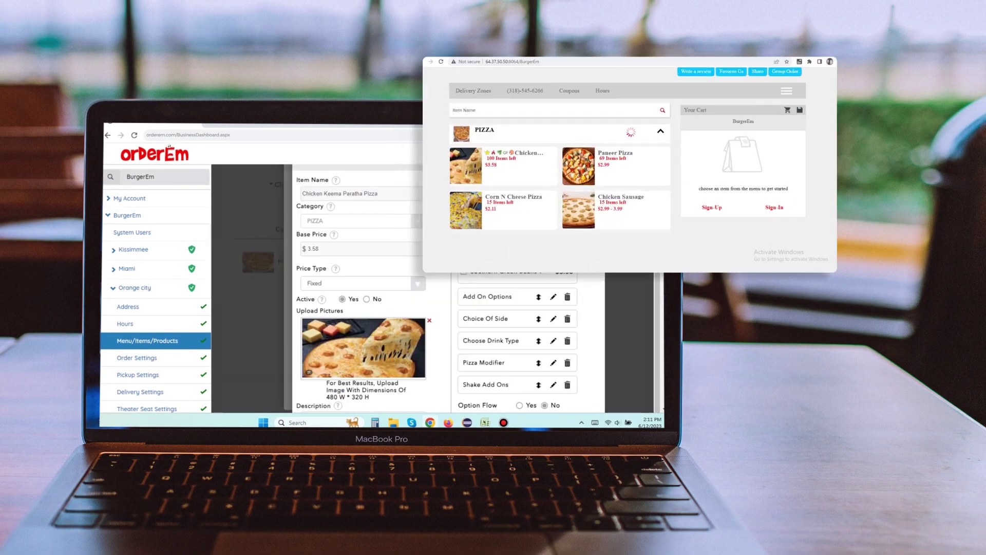
left_click(539, 164)
scroll(518, 340, "down", 2)
scroll(666, 180, "down", 3)
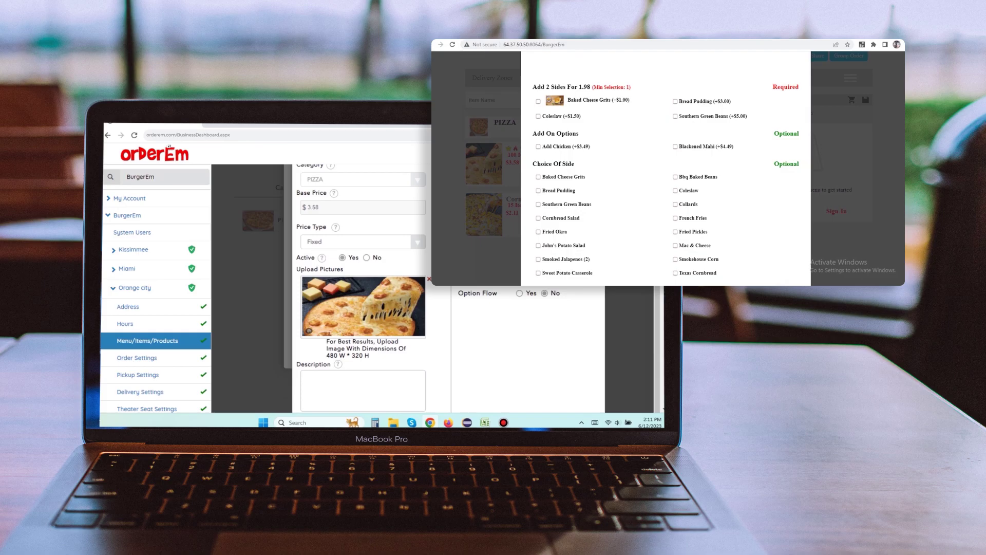
left_click(539, 102)
left_click(676, 102)
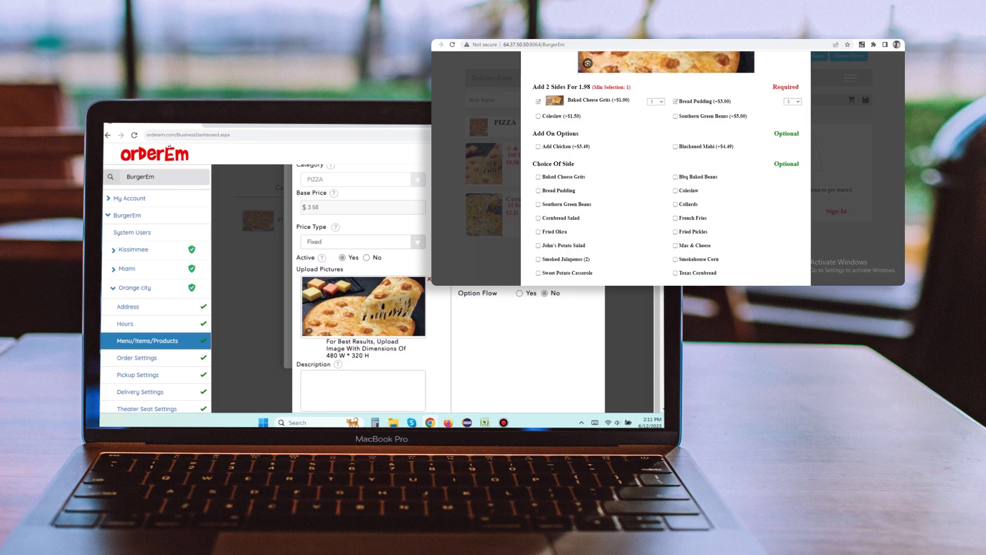
View the pizza's recipe in the storefront, close it, and add the pizza to the cart.
scroll(665, 166, "down", 1)
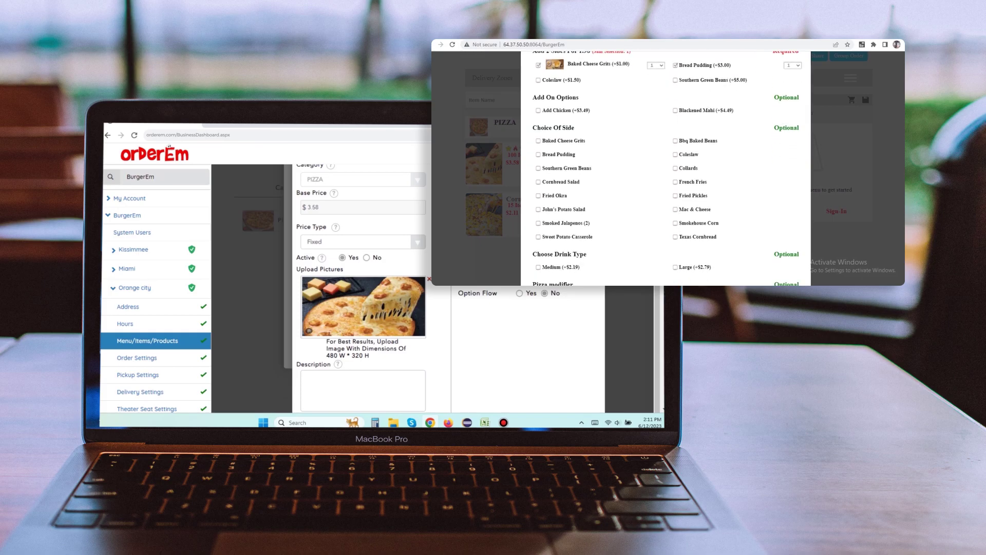
scroll(666, 170, "down", 3)
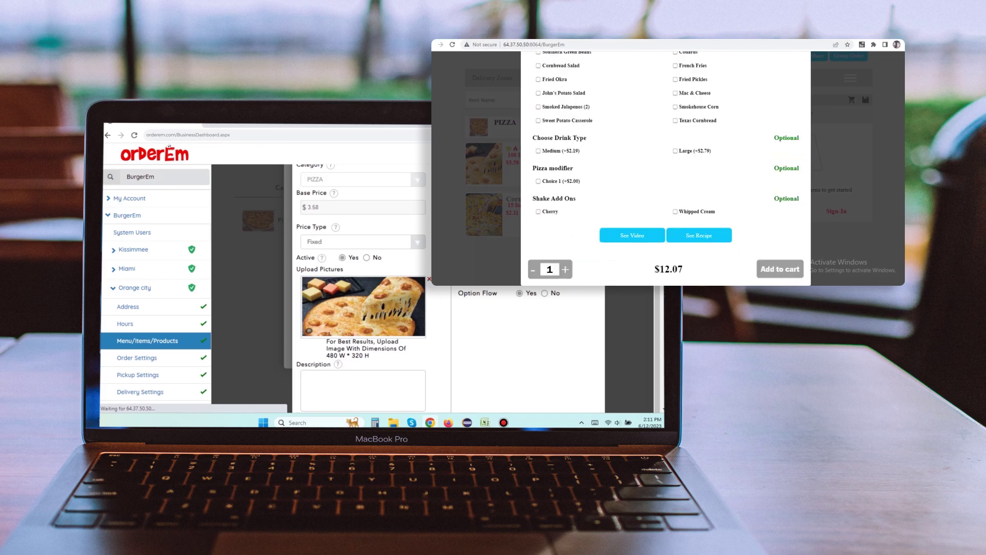
left_click(700, 236)
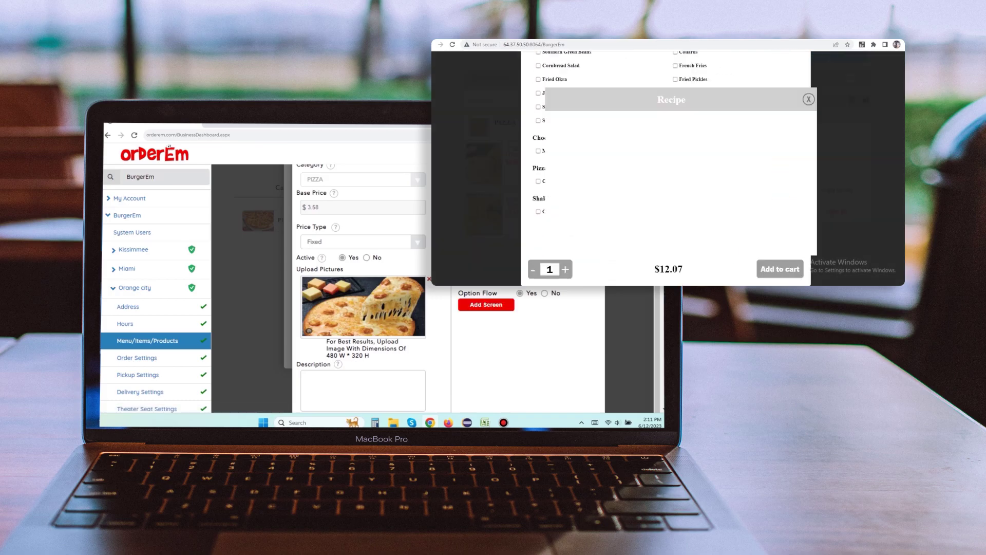
left_click(809, 100)
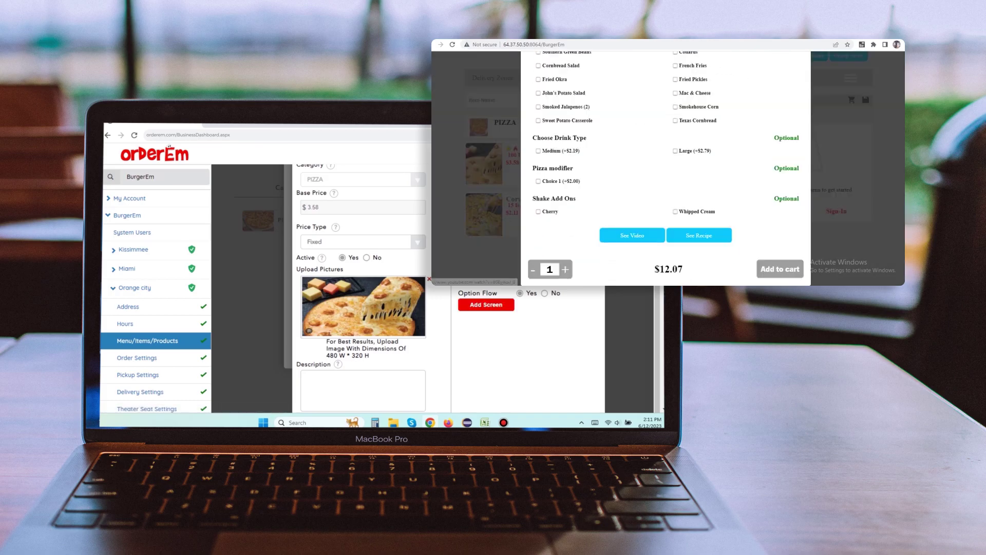
left_click(780, 269)
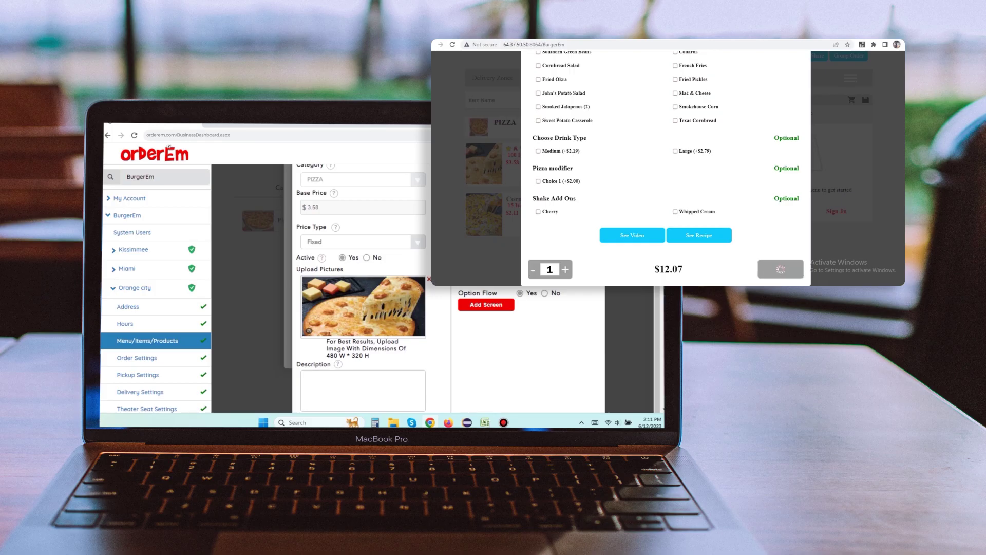
In the dashboard's item form, try Option Flow on No and set it back to Yes.
left_click(545, 293)
scroll(666, 169, "up", 2)
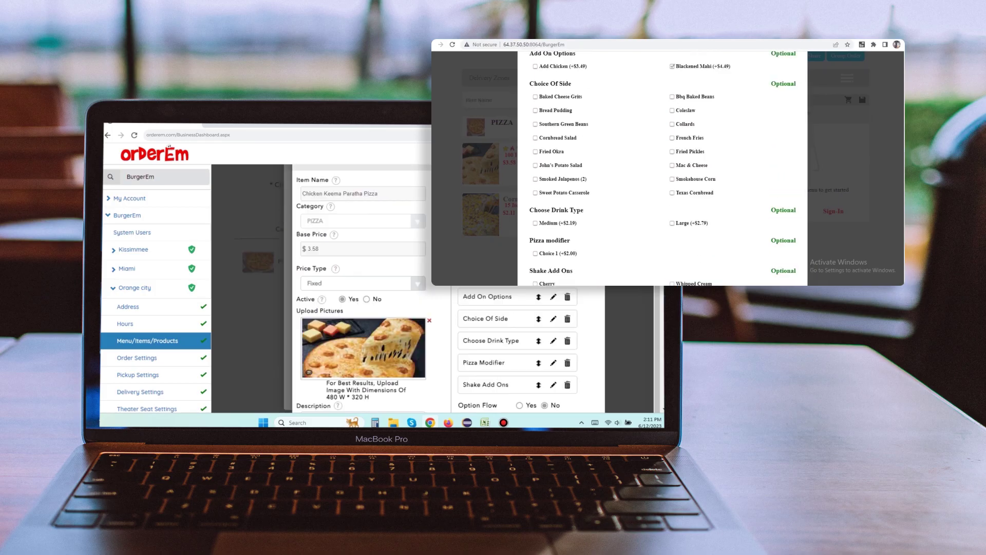
scroll(449, 288, "down", 1)
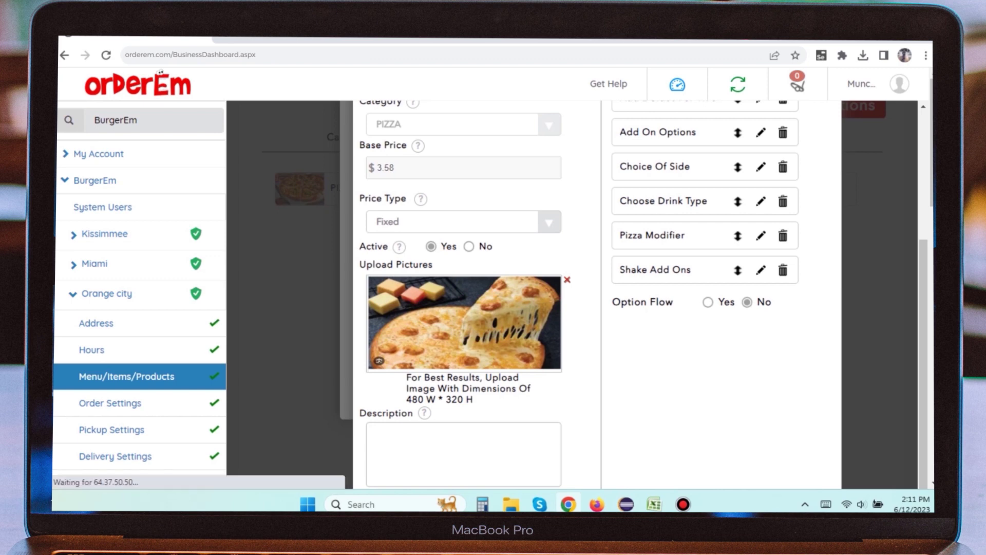
left_click(708, 302)
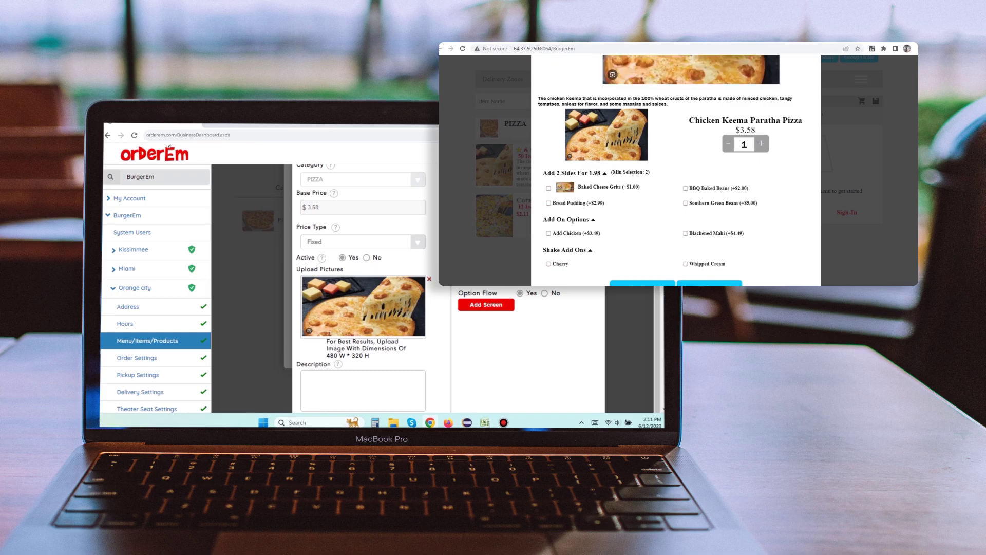
In the storefront, set the pizza quantity to 2, select Baked Cheese Grits and BBQ Baked Beans, and continue to Choice Of Side.
left_click(761, 144)
scroll(677, 169, "down", 1)
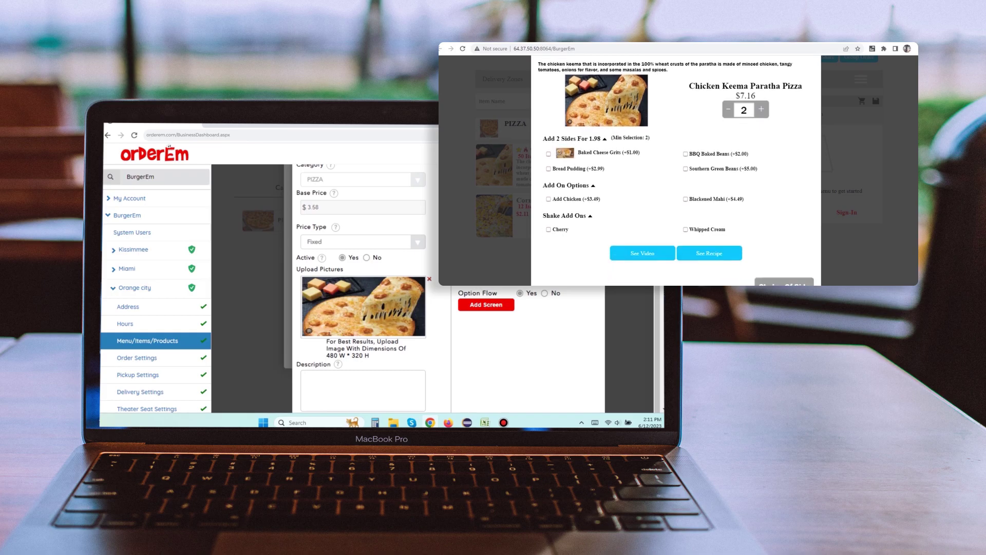
left_click(548, 152)
left_click(685, 152)
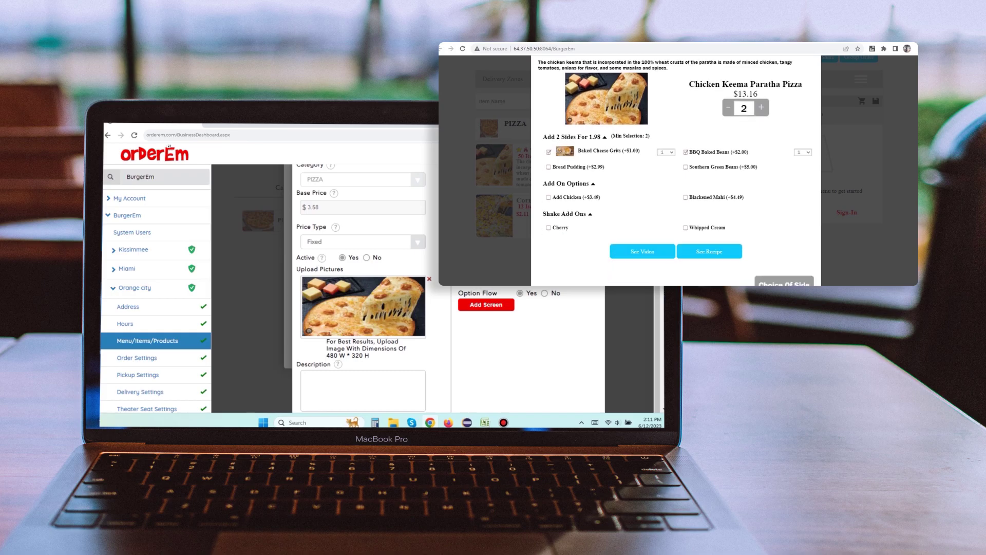
scroll(686, 152, "down", 1)
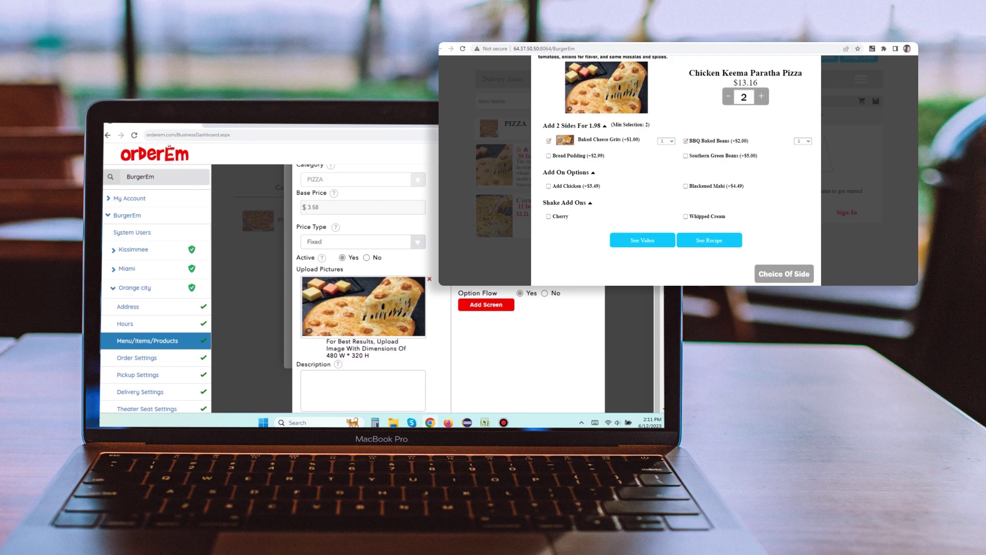
left_click(784, 274)
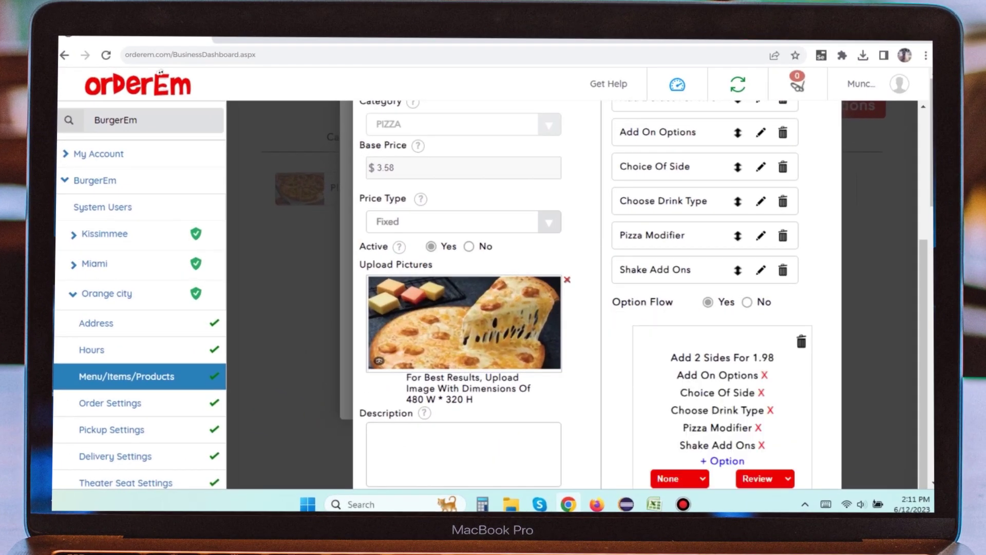
Try Add to cart instead of Review as the final action of the first option flow screen.
scroll(493, 278, "down", 3)
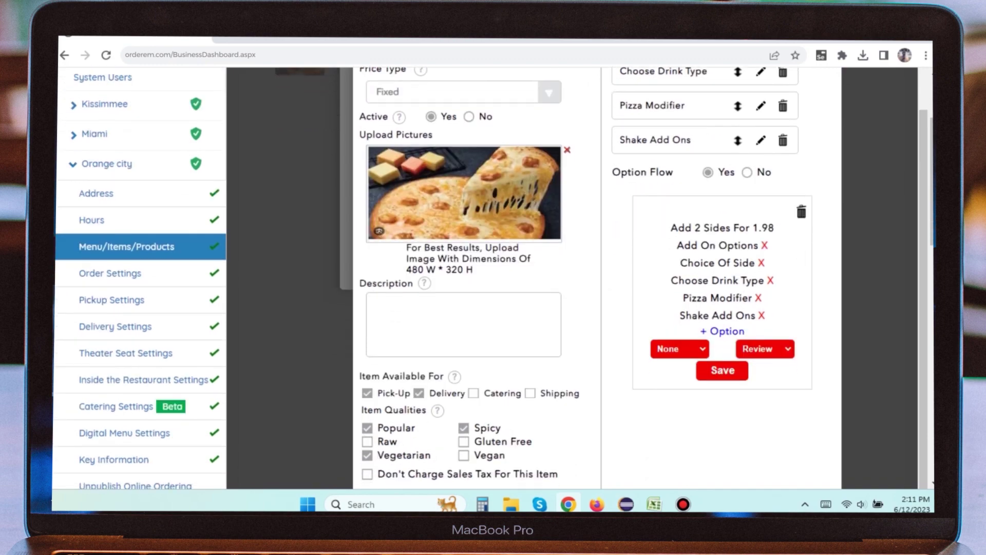
left_click(765, 349)
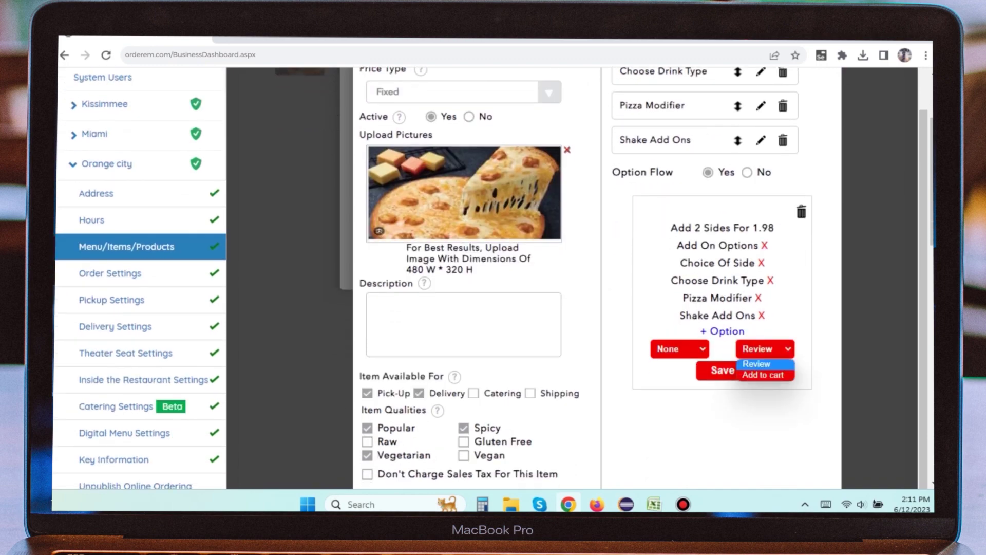
key("Down")
key("Return")
Remove Choose Drink Type, Choice Of Side, Pizza Modifier and Shake Add Ons from the first option flow screen.
scroll(493, 277, "down", 1)
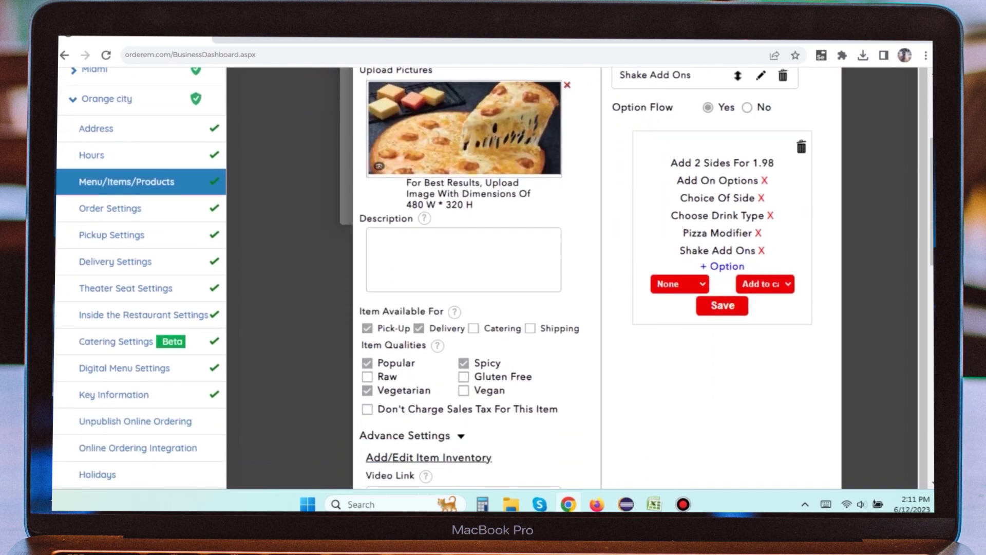
left_click(770, 216)
left_click(762, 198)
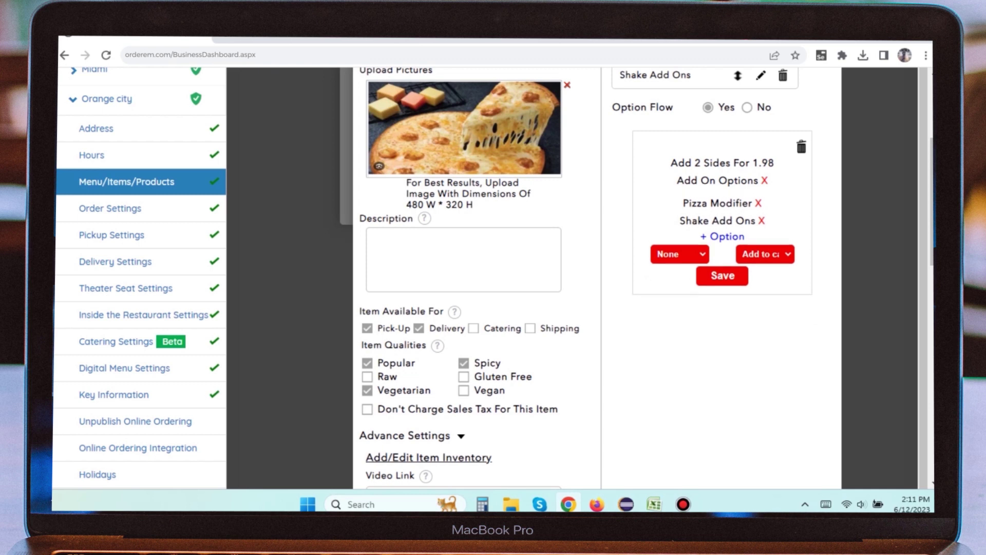
left_click(758, 202)
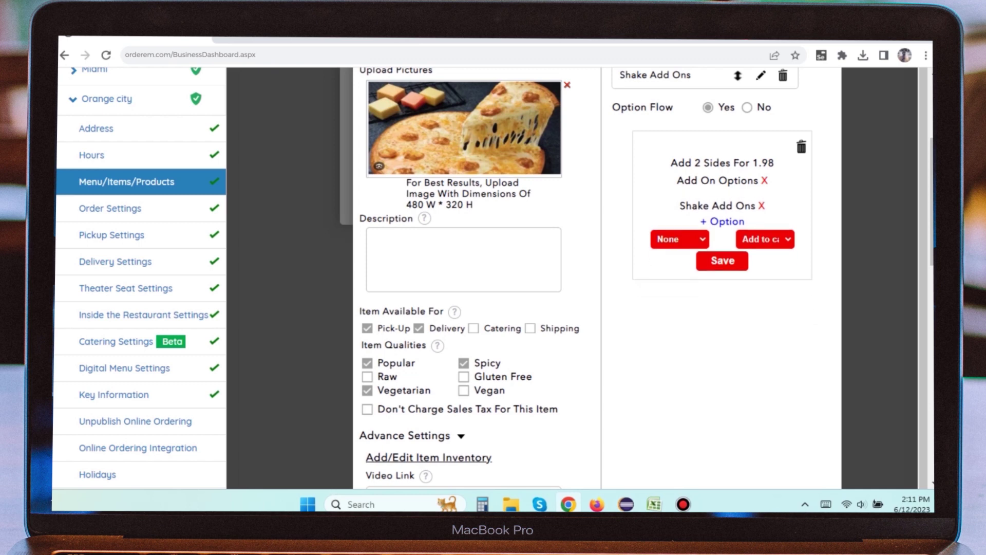
left_click(762, 205)
Link the first option flow screen to the Choice Of Side and Choose Drink Type screens.
left_click(679, 224)
left_click(683, 271)
left_click(765, 224)
left_click(765, 224)
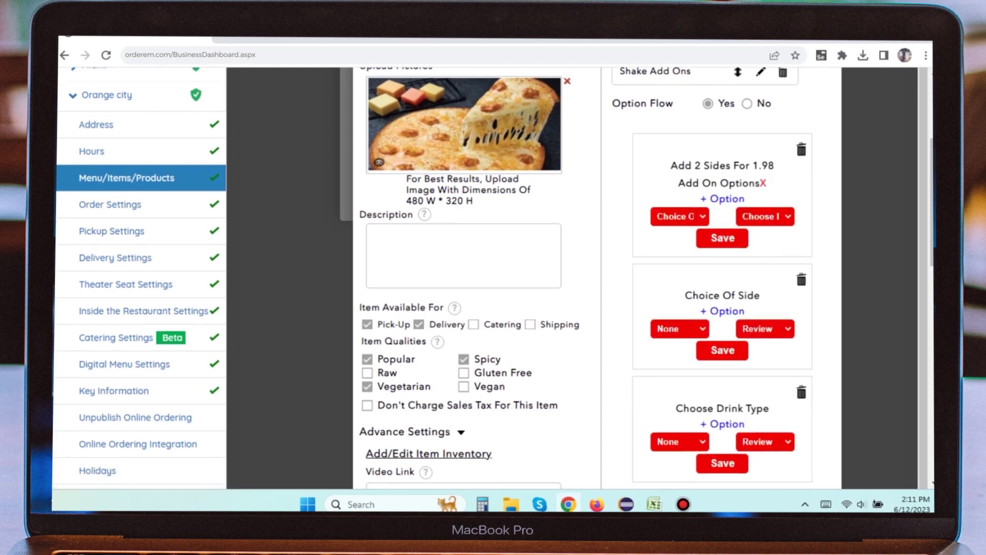
Set the Choose Drink Type screen's final action to Add to cart and save that screen.
scroll(462, 277, "down", 3)
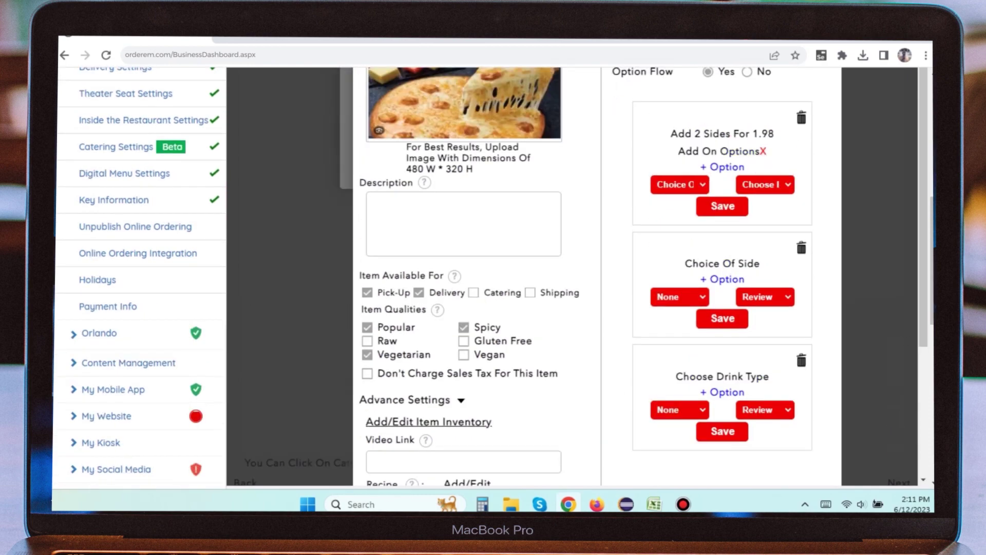
scroll(723, 308, "down", 1)
left_click(765, 345)
left_click(763, 371)
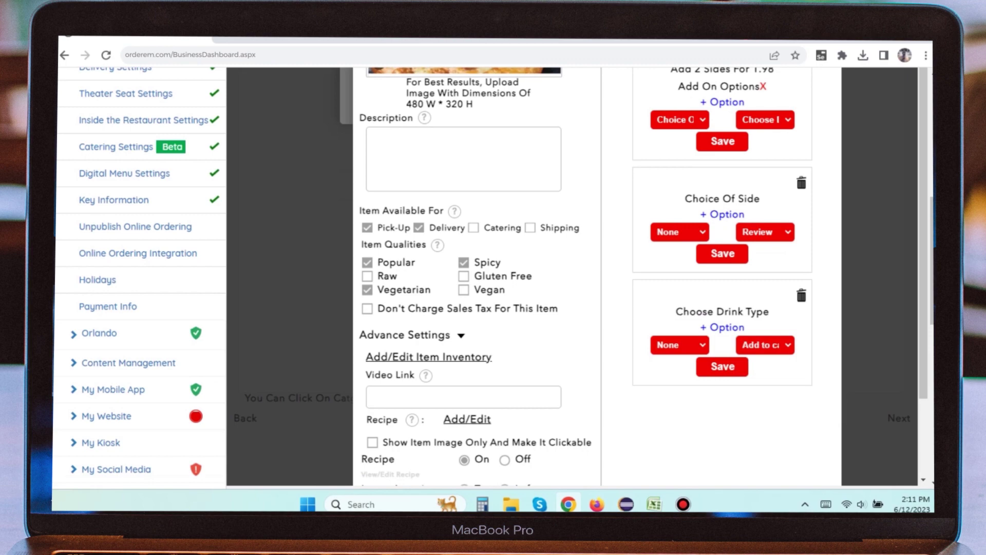
left_click(722, 366)
Save the Chicken Keema Paratha Pizza item and acknowledge the save message.
scroll(722, 329, "up", 1)
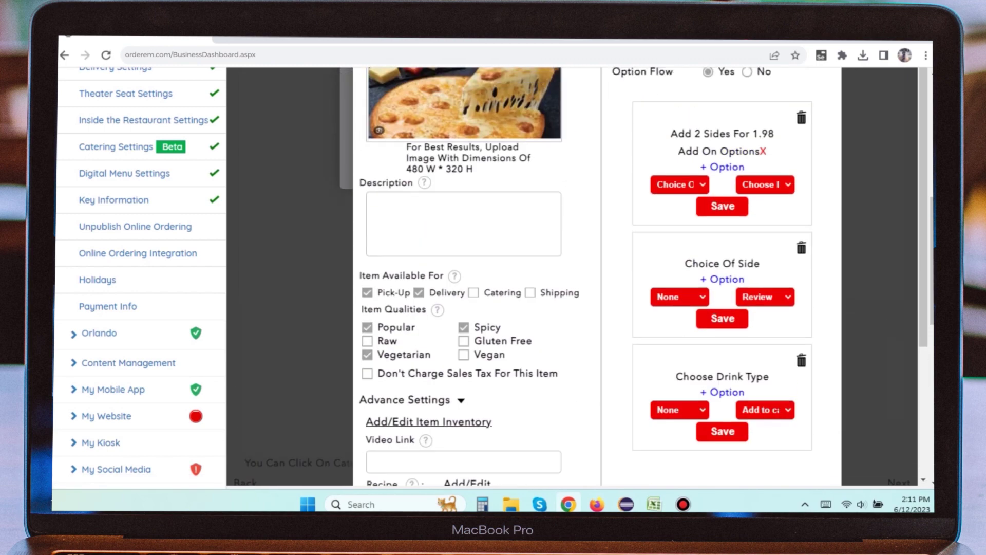
scroll(595, 278, "down", 3)
left_click(597, 460)
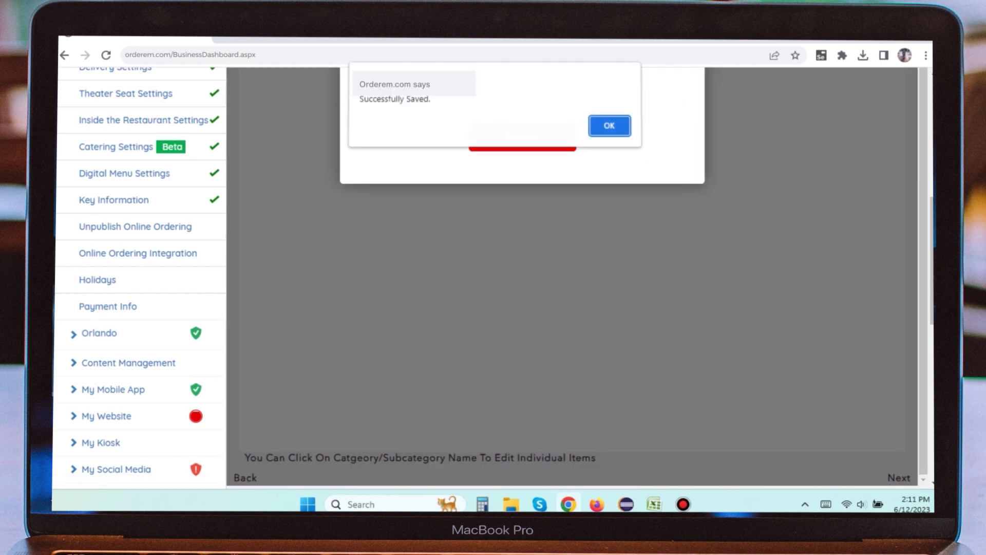
left_click(609, 126)
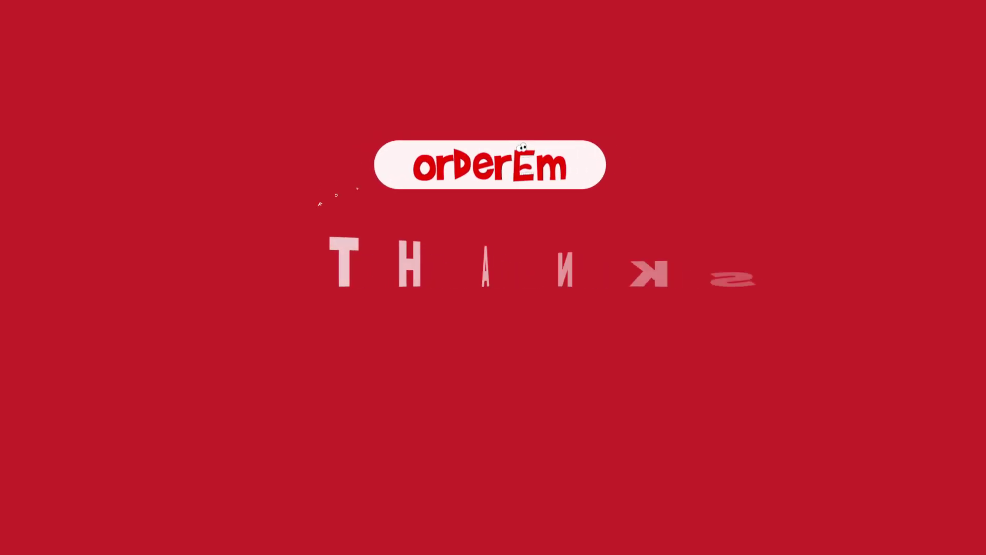